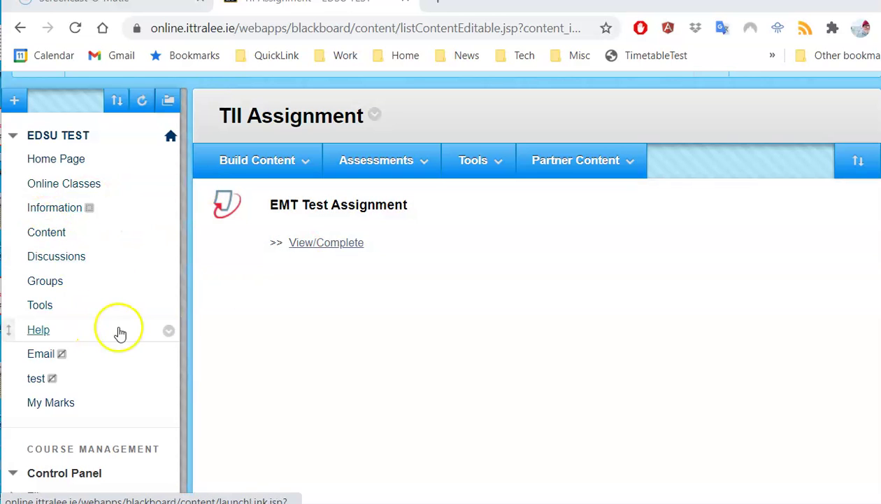
Open EMT Test Assignment from the TII Assignment content folder with its View/Complete link.
scroll(128, 335, down, 3)
scroll(129, 334, down, 2)
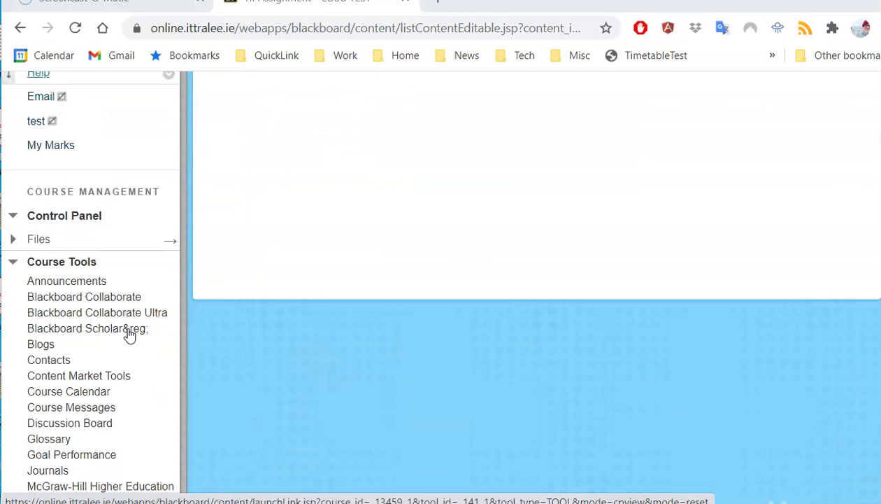
scroll(118, 297, down, 2)
scroll(117, 299, down, 2)
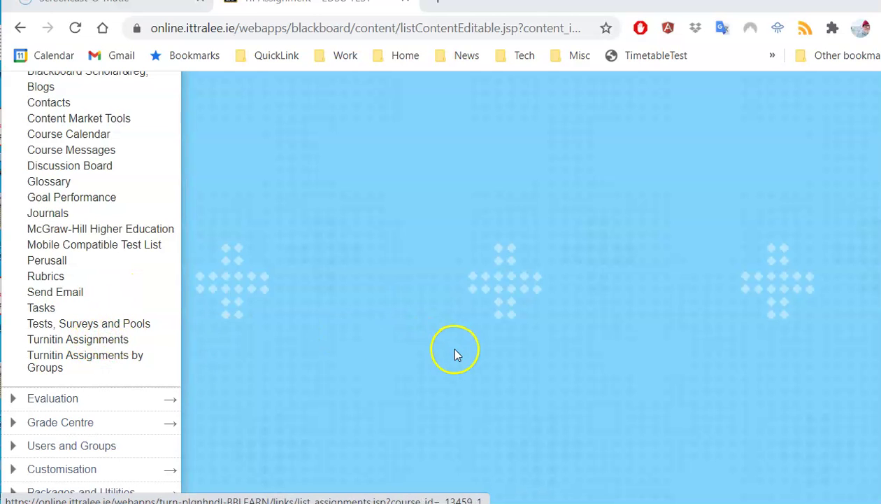
scroll(456, 354, up, 7)
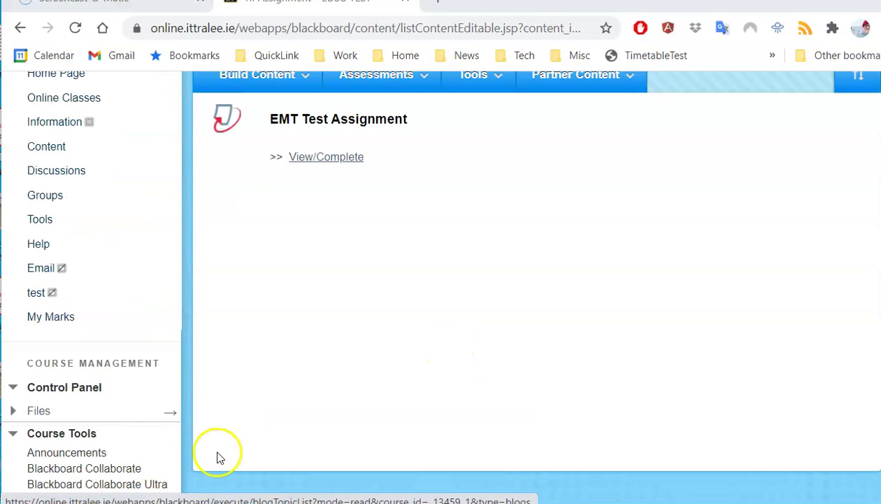
scroll(343, 276, up, 2)
scroll(343, 276, up, 1)
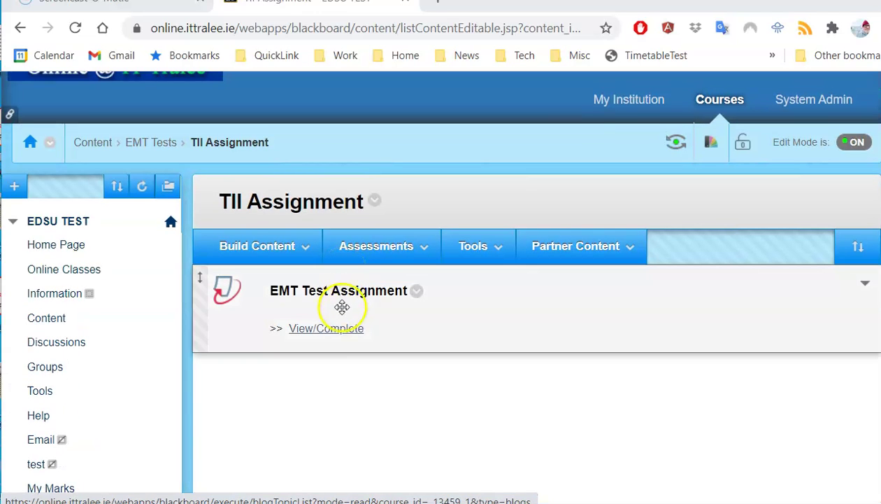
click(338, 329)
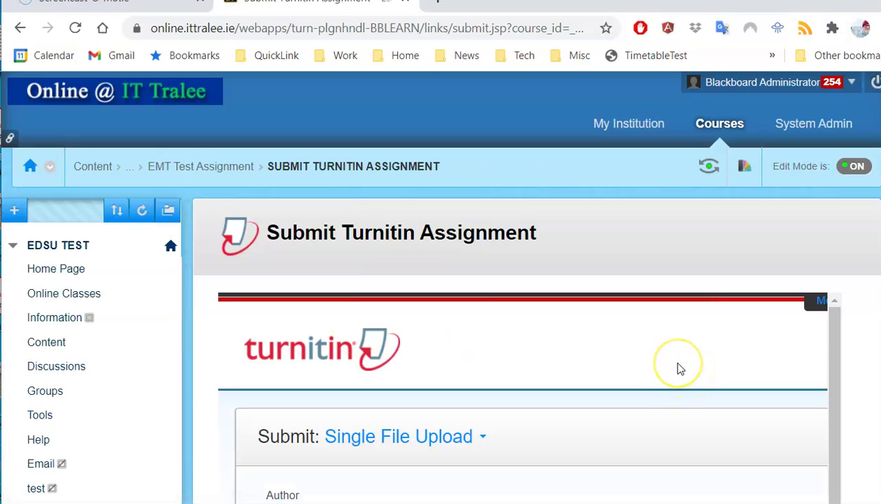
Look over the Turnitin submission page and hide the course menu to widen it.
scroll(678, 369, down, 5)
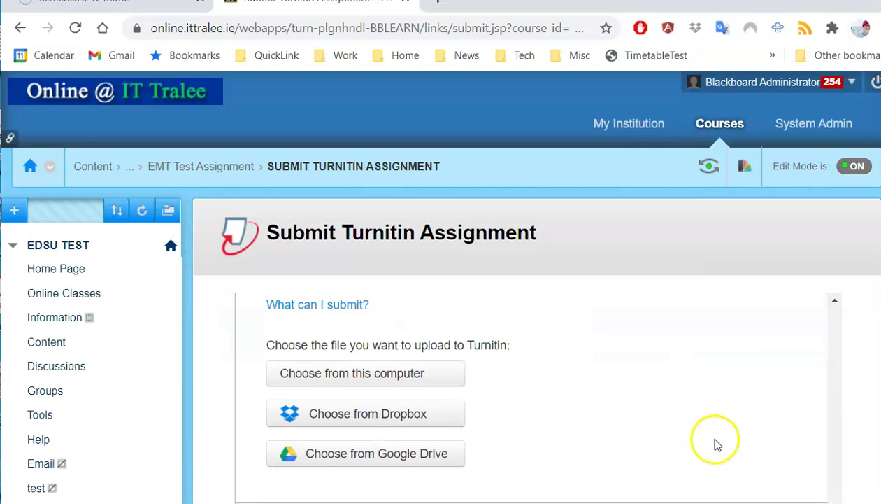
scroll(634, 324, up, 5)
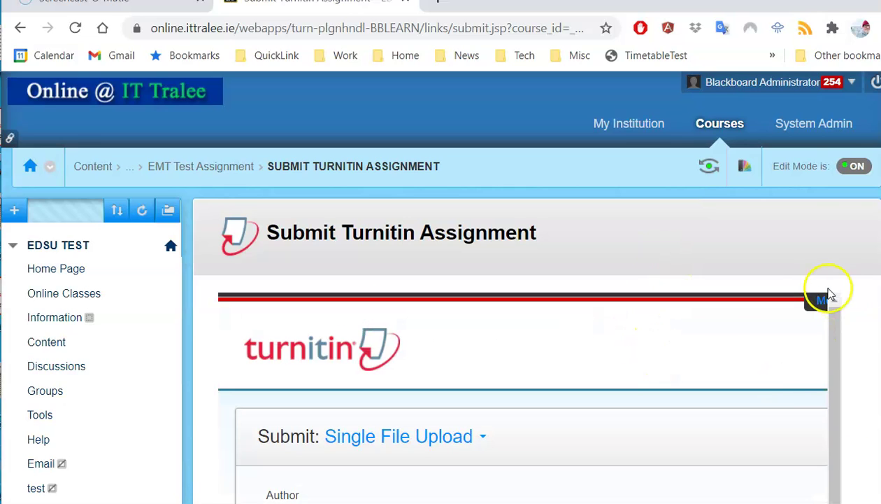
click(186, 386)
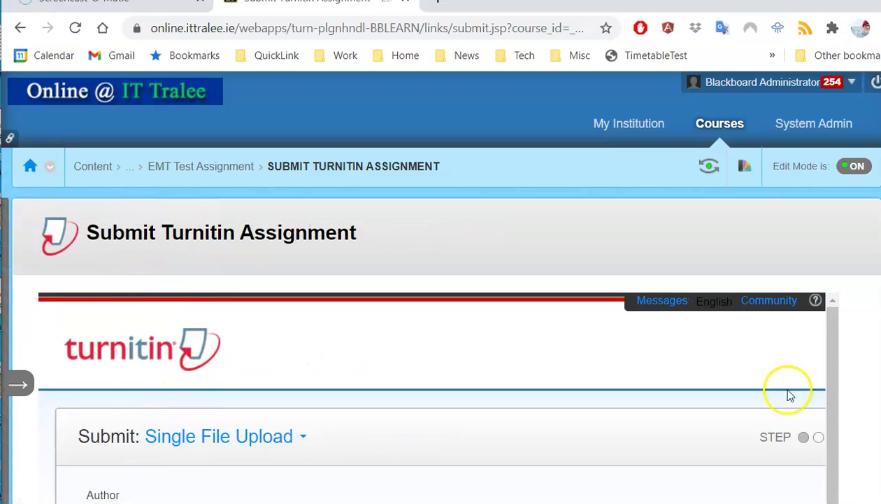
Go through the Turnitin messages page to the assignment inbox and show the list of submitted papers.
click(669, 306)
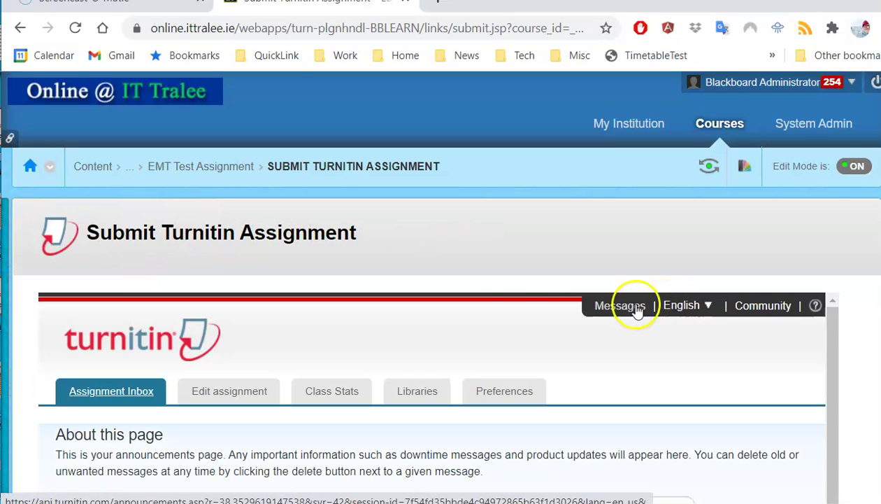
scroll(222, 283, down, 3)
click(111, 220)
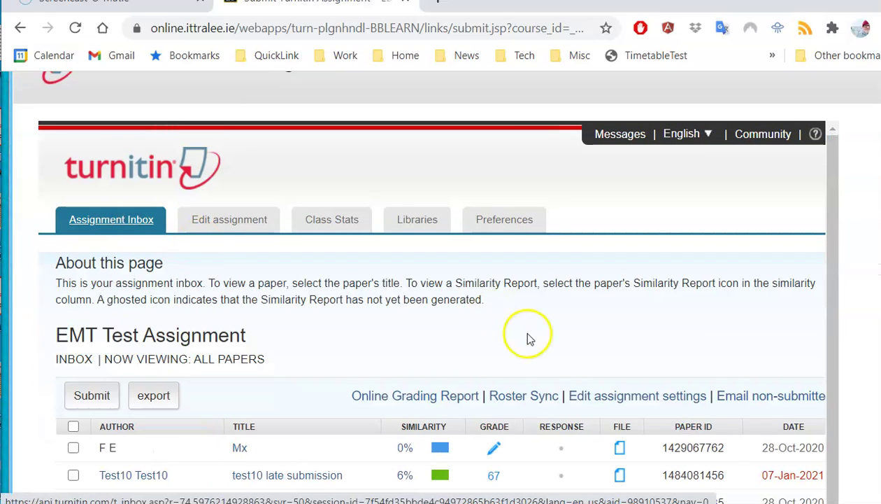
scroll(527, 339, down, 3)
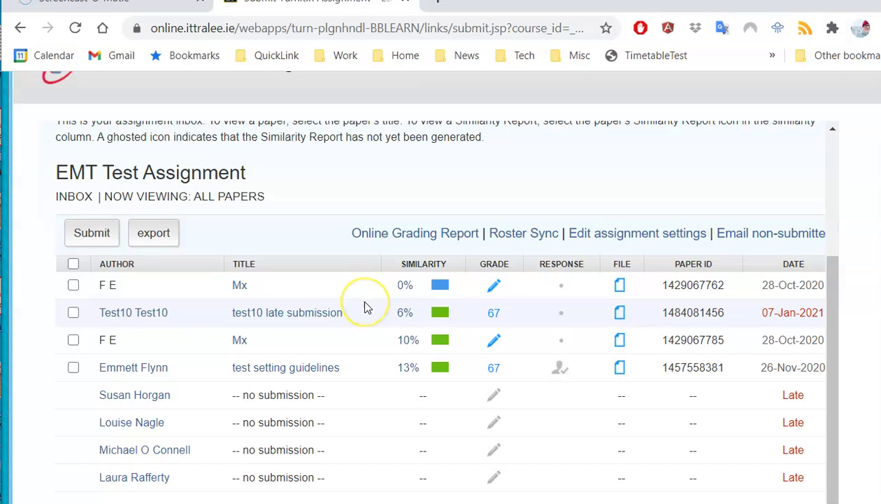
scroll(364, 280, down, 2)
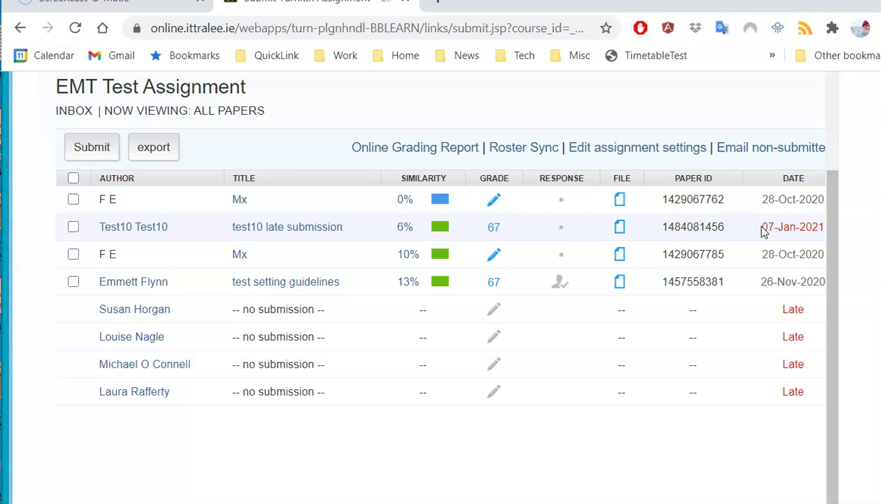
Download the paper with 0% similarity in PDF format, saving it to the Desktop as Check_TII.docx.pdf, and close the download window.
click(622, 202)
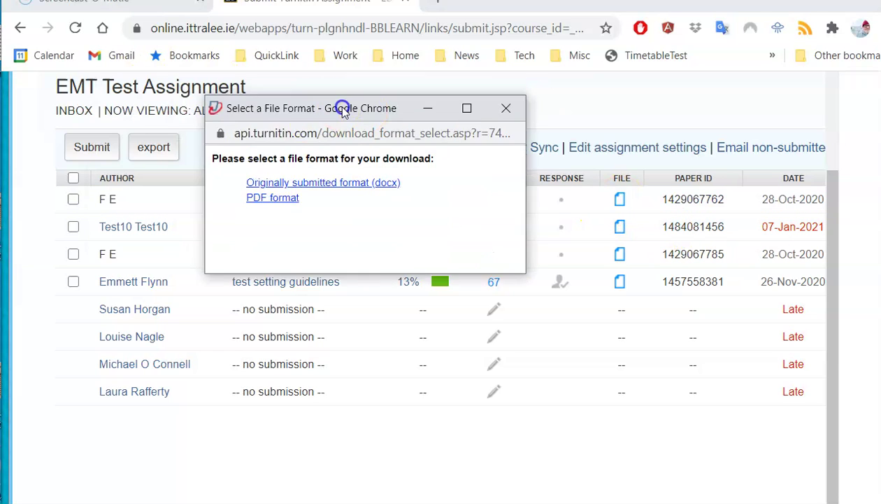
drag(339, 110, 336, 86)
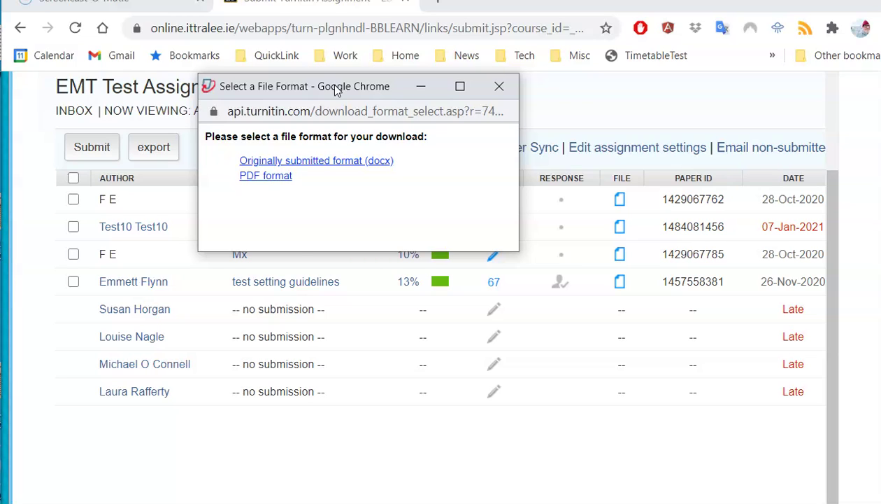
click(285, 180)
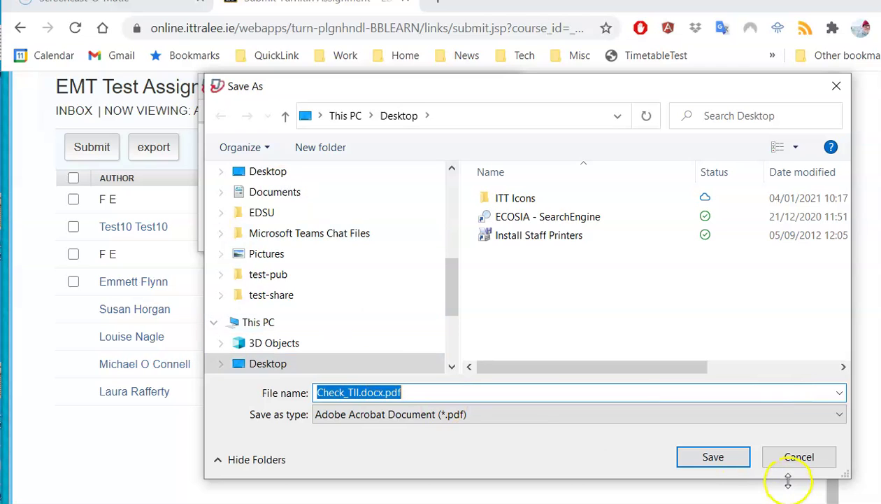
click(713, 457)
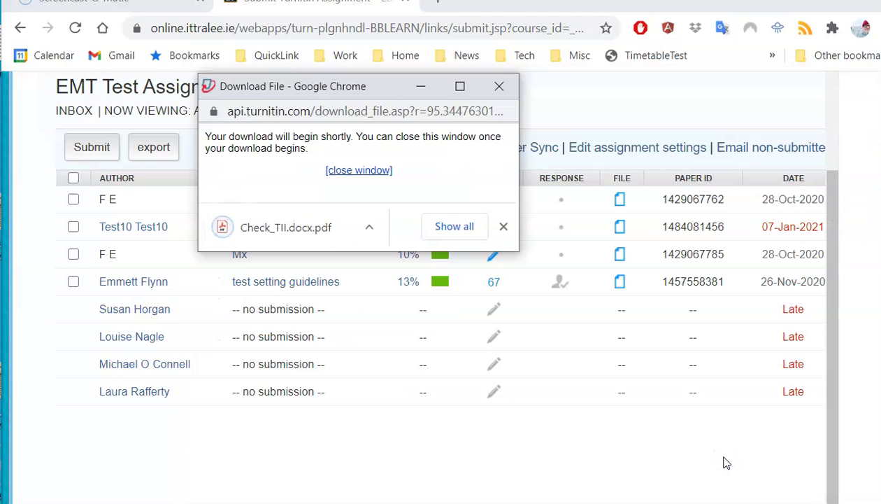
click(499, 86)
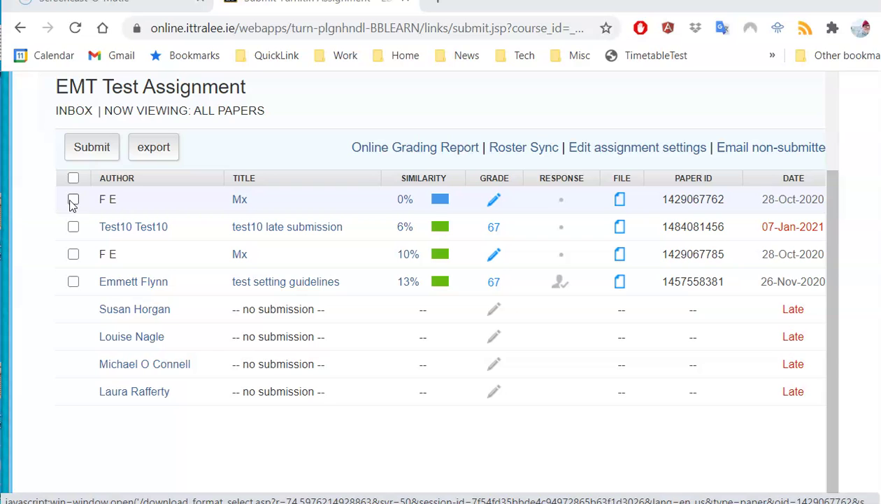
Select all submitted papers and request a compressed bulk download of them as Original File.
click(72, 178)
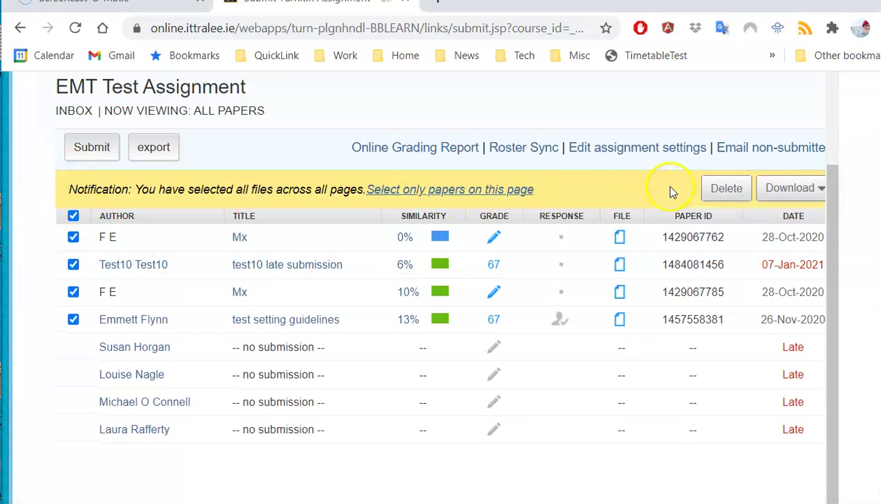
click(820, 190)
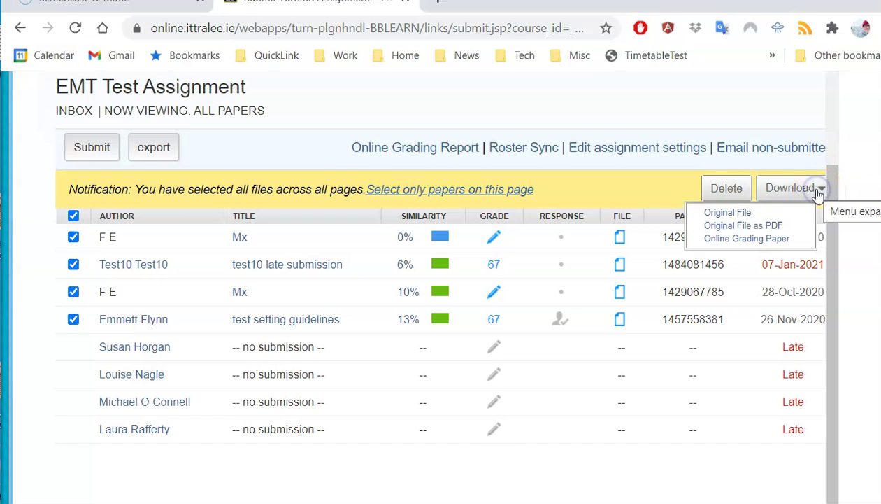
click(773, 228)
click(729, 212)
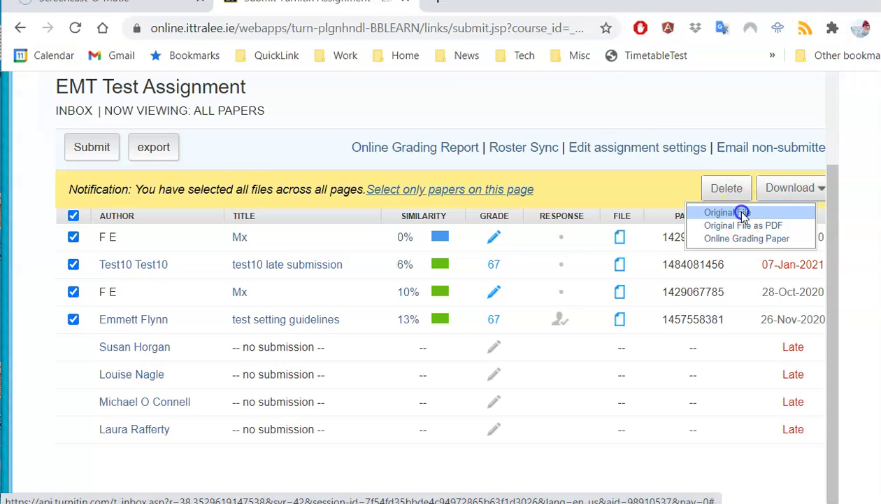
click(536, 141)
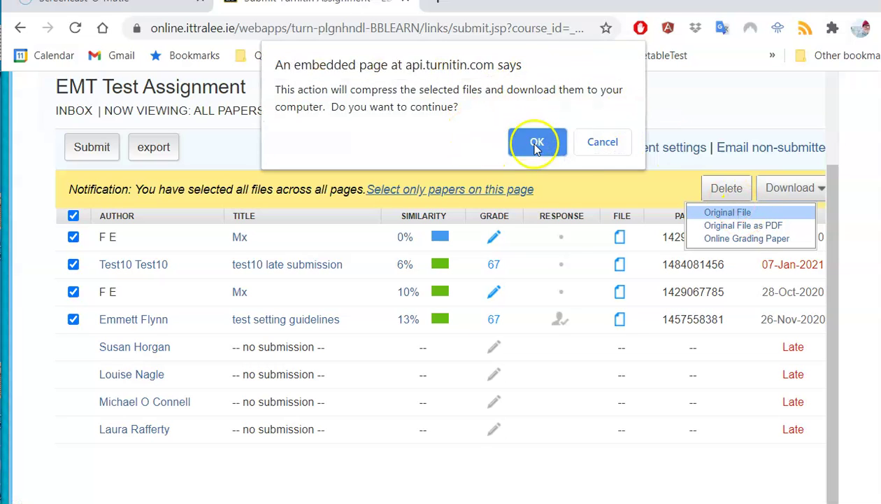
click(471, 131)
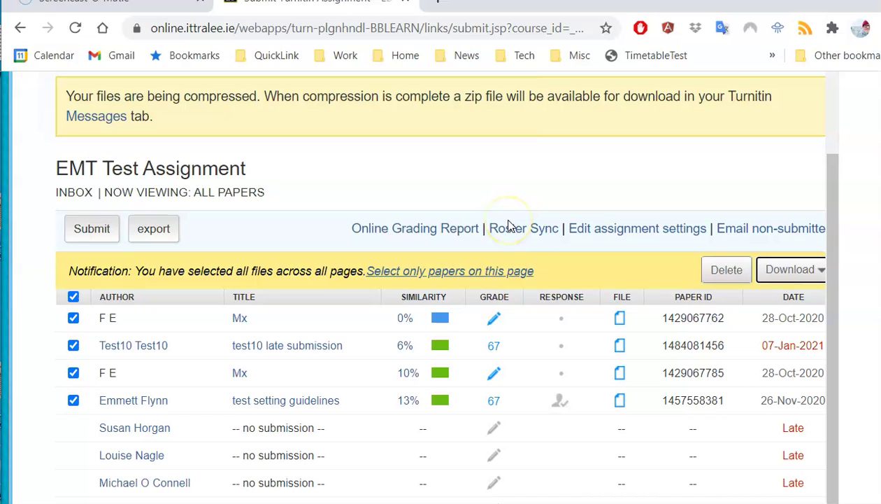
Open the new 12-Jan-2021 bulk download message for EDSU TEST in the Turnitin messages.
scroll(510, 226, up, 3)
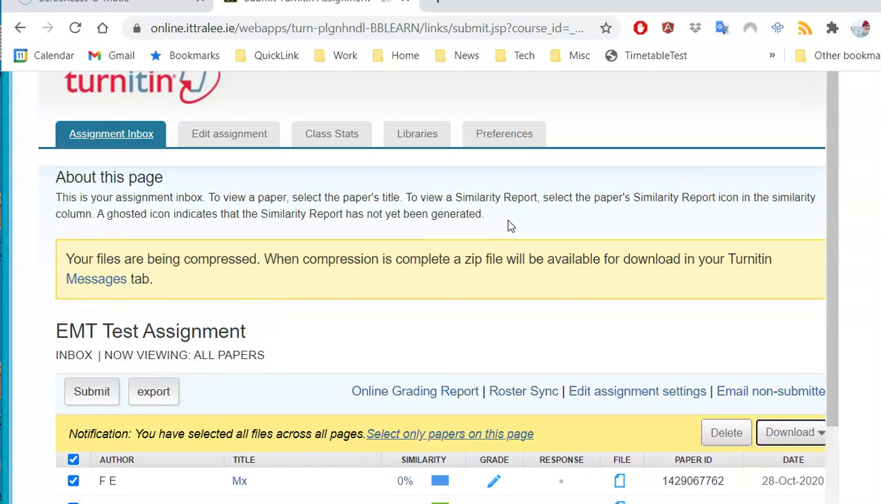
scroll(510, 226, up, 3)
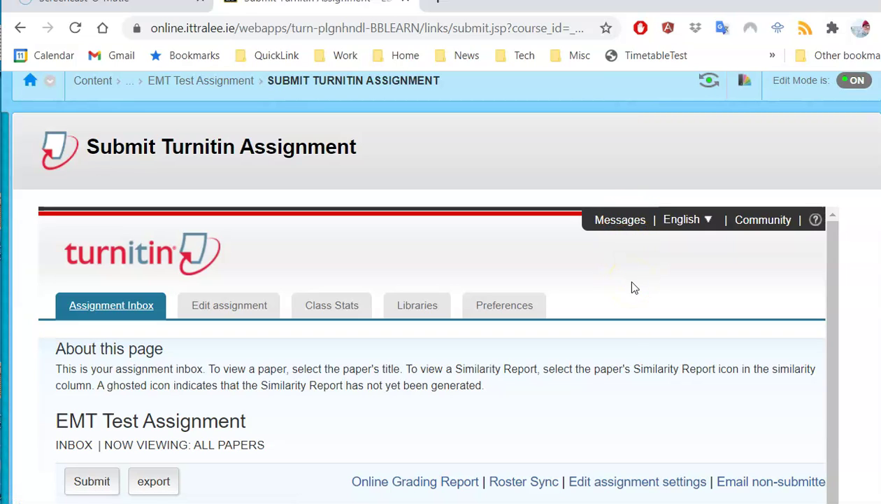
click(627, 221)
scroll(417, 287, down, 3)
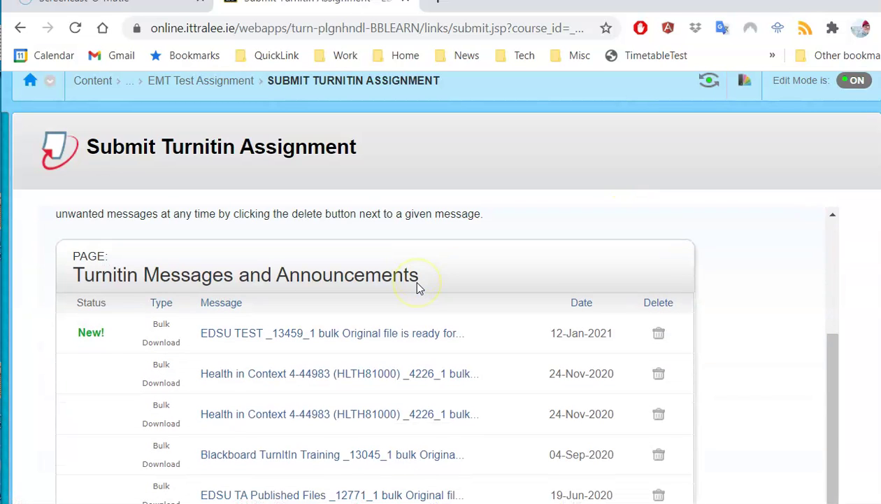
click(377, 335)
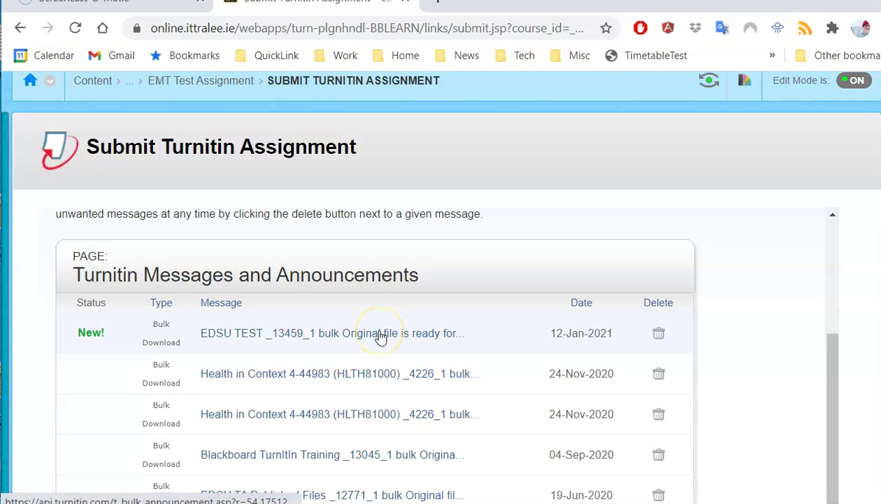
Save the bulk zip to the Desktop as turnitin_original_bulk_download (3).zip, check the documents inside, and close the archive window.
scroll(380, 337, down, 3)
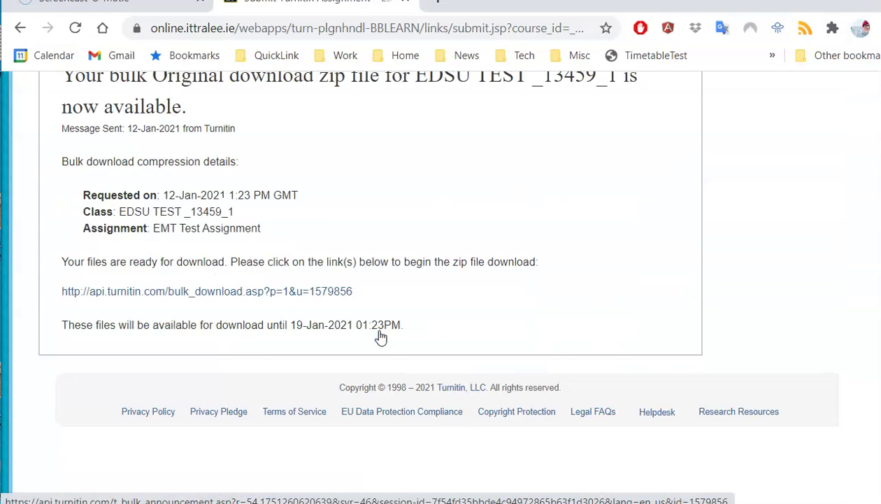
click(263, 294)
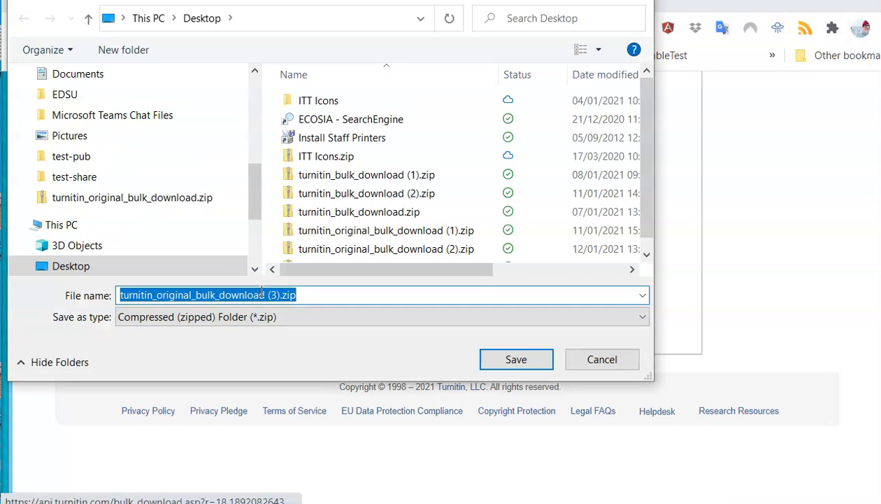
click(533, 358)
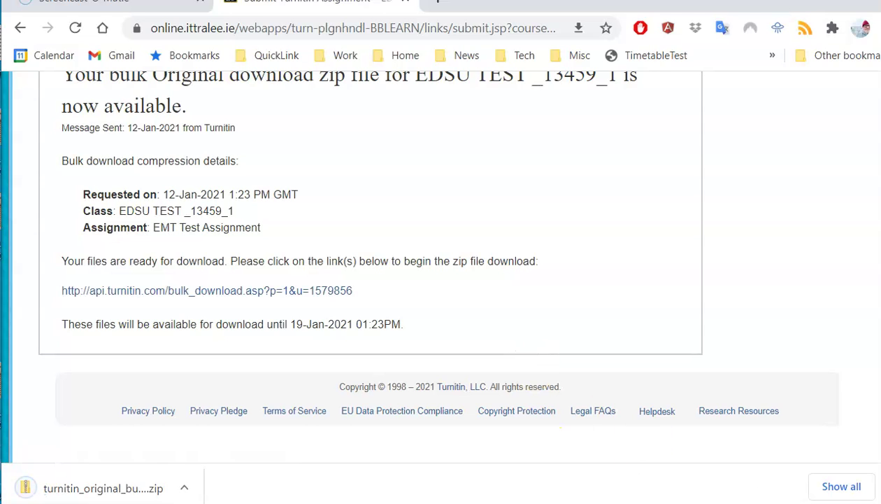
click(123, 489)
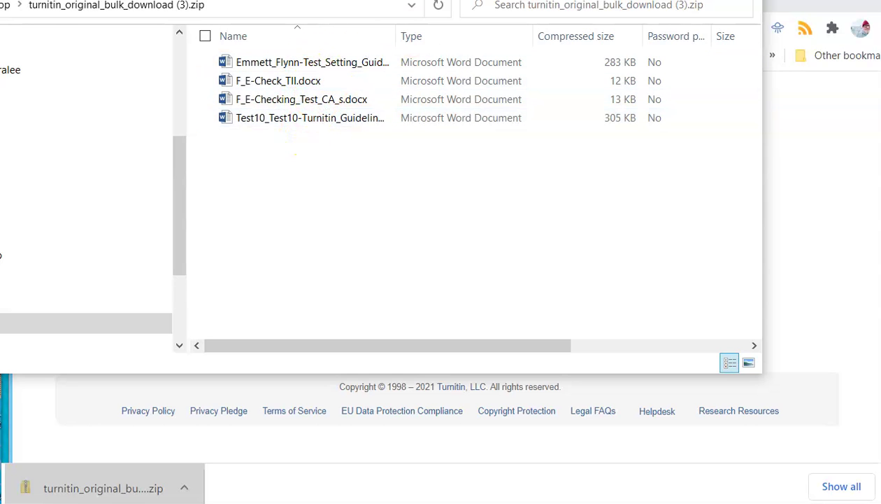
key(alt+F4)
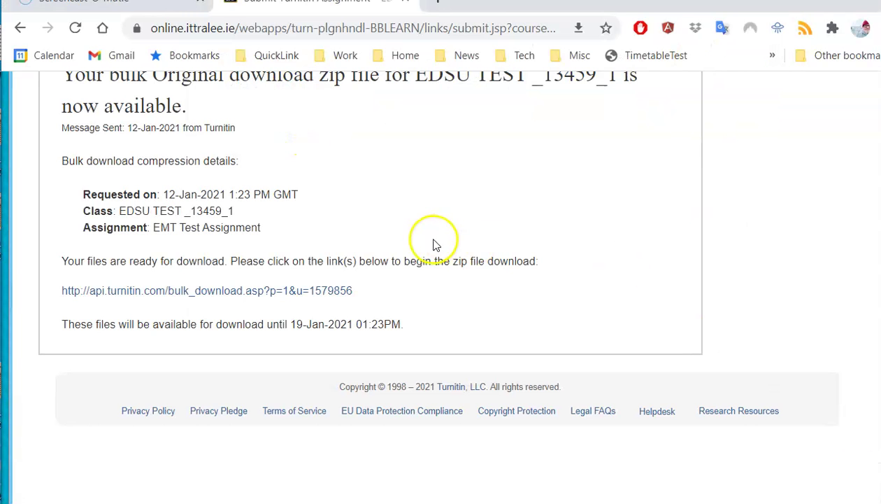
Return from the bulk download message to the EMT Test Assignment inbox and its list of papers.
scroll(435, 247, up, 5)
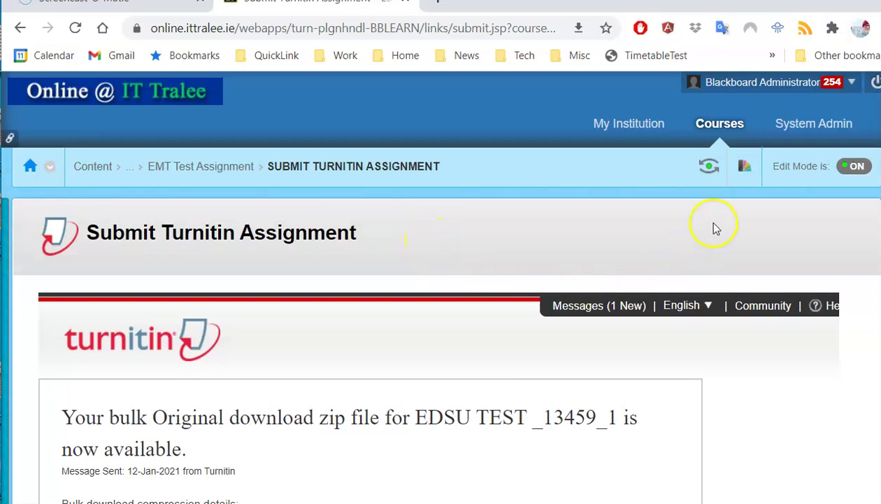
click(607, 313)
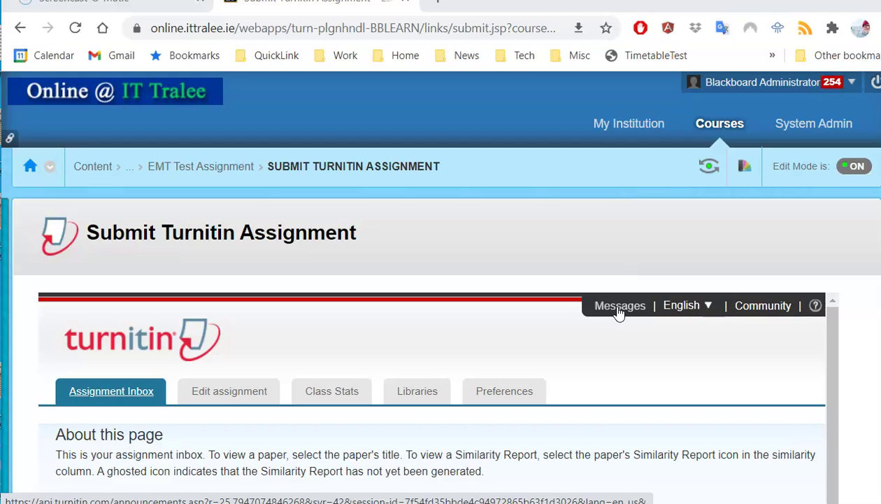
scroll(618, 313, down, 5)
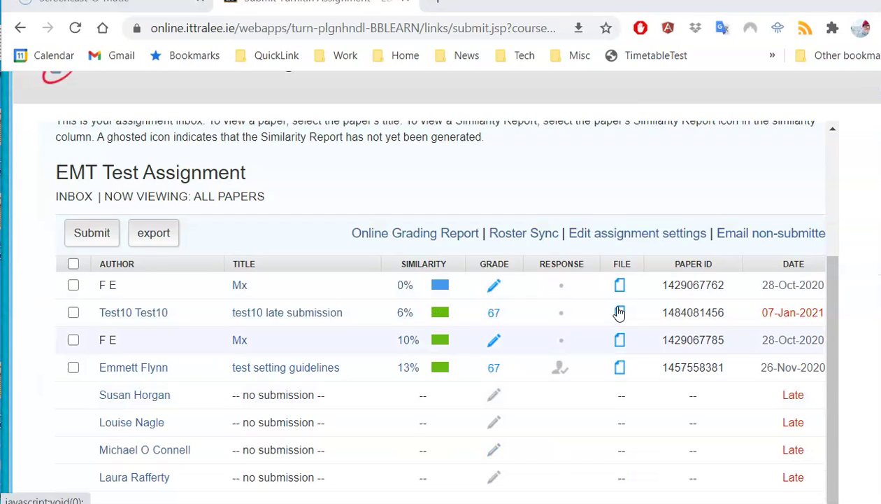
click(440, 340)
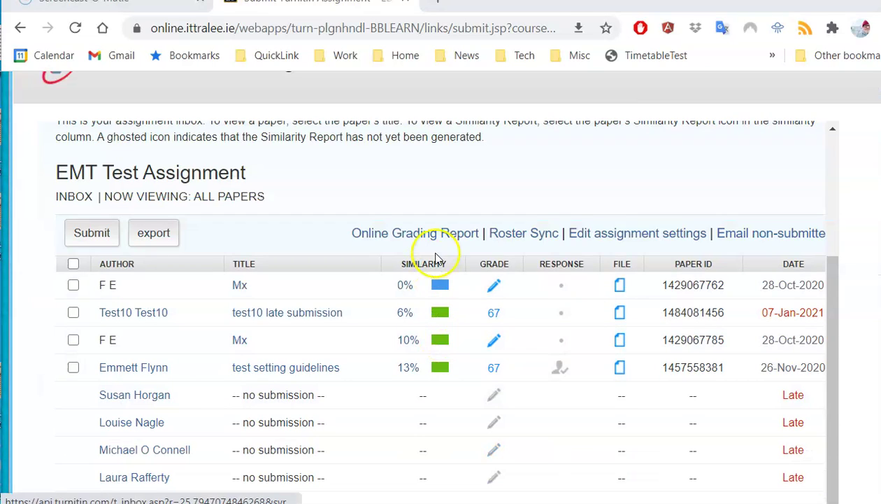
Open the Mx paper with 10% similarity from the assignment inbox and show its Match Overview.
click(440, 340)
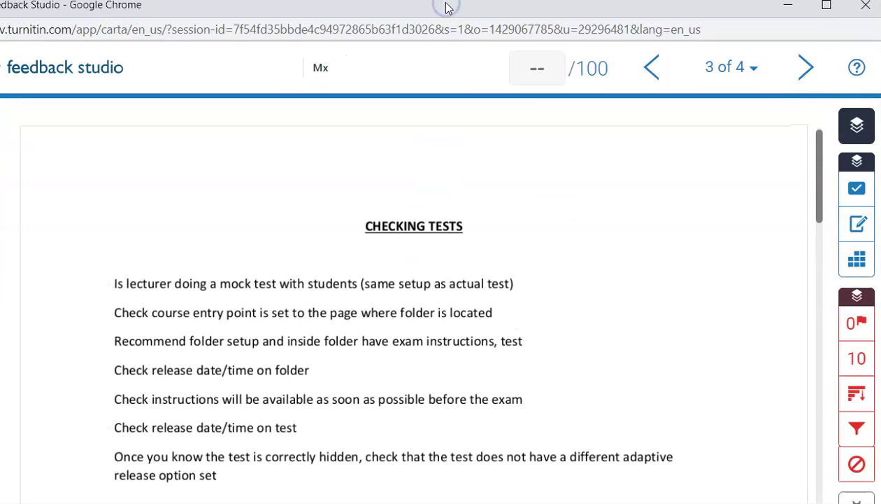
scroll(552, 364, down, 2)
scroll(554, 361, down, 2)
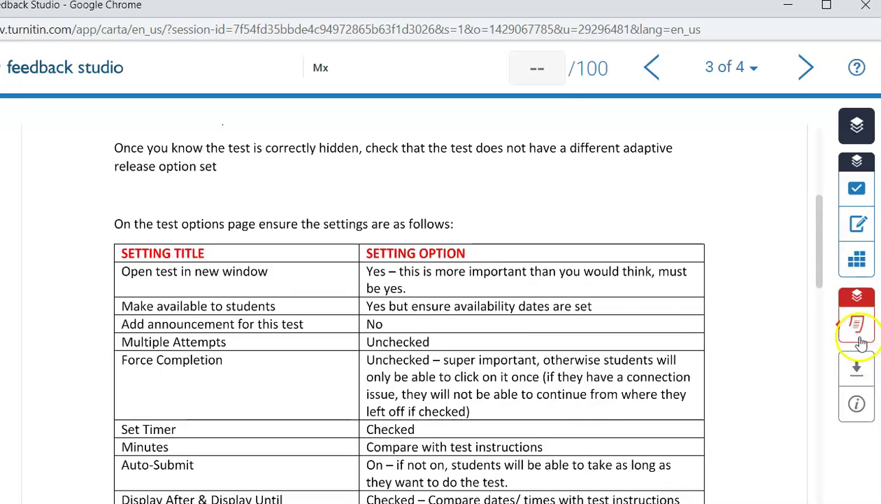
mouse_move(857, 322)
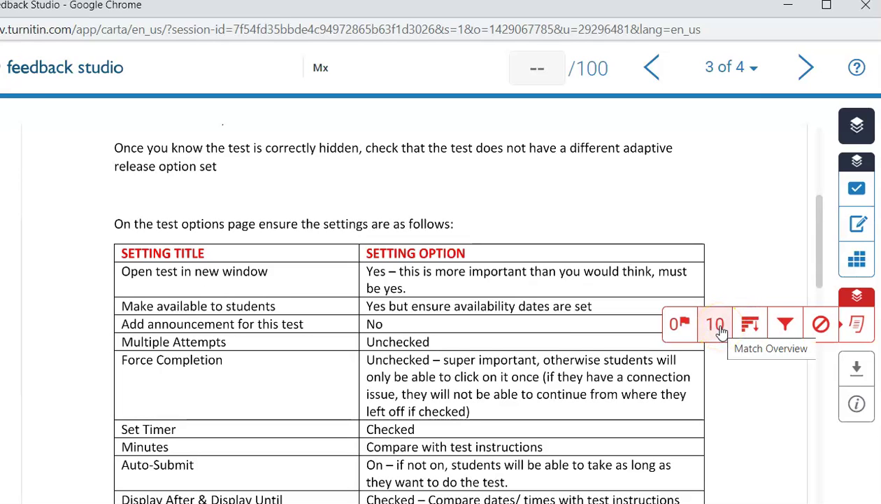
click(719, 328)
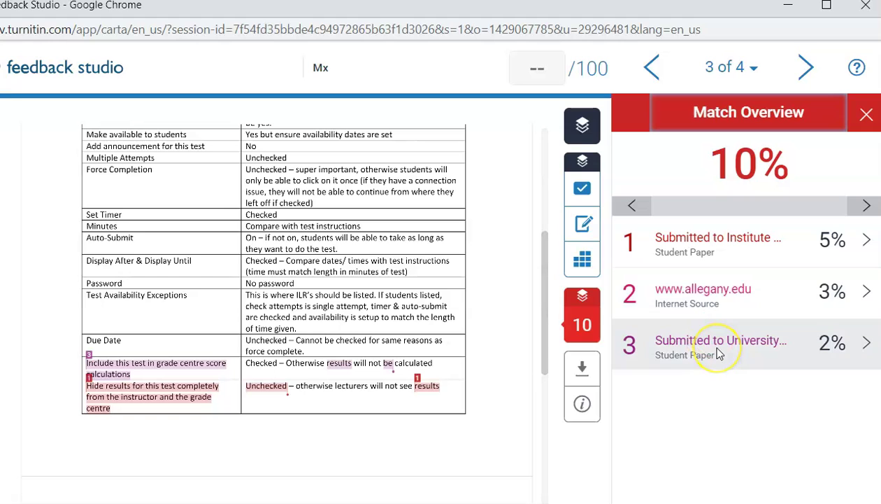
click(648, 303)
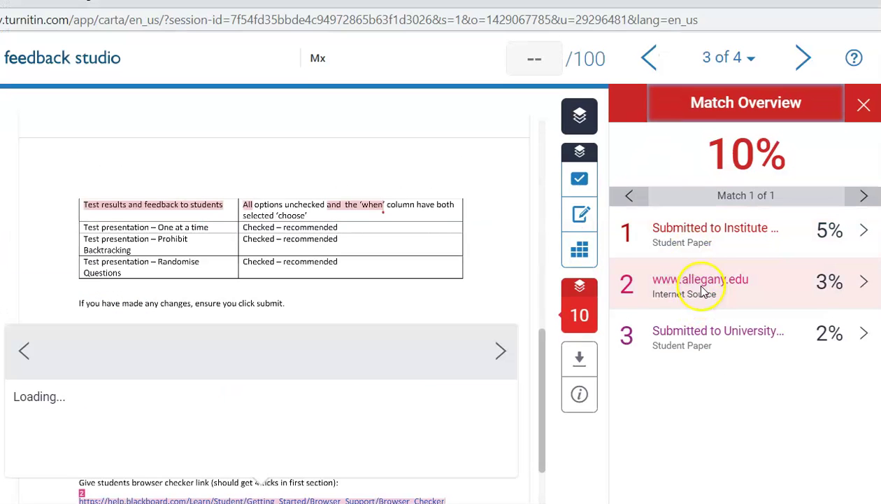
click(702, 343)
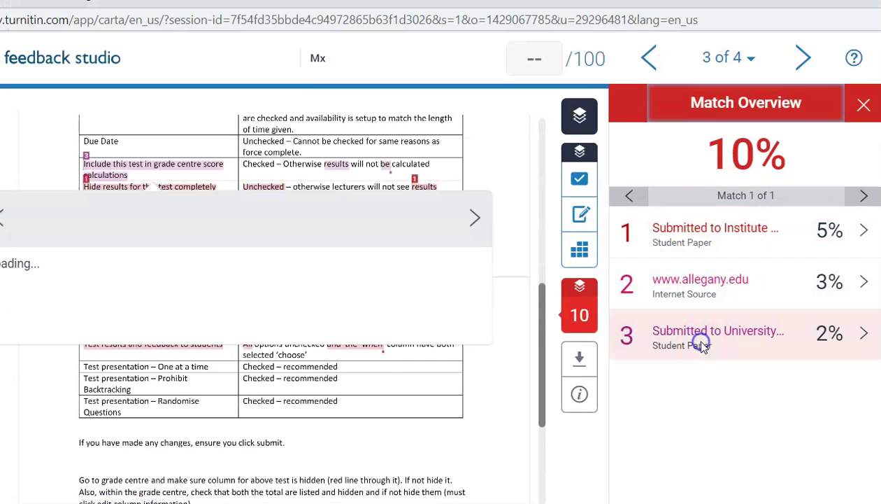
click(712, 237)
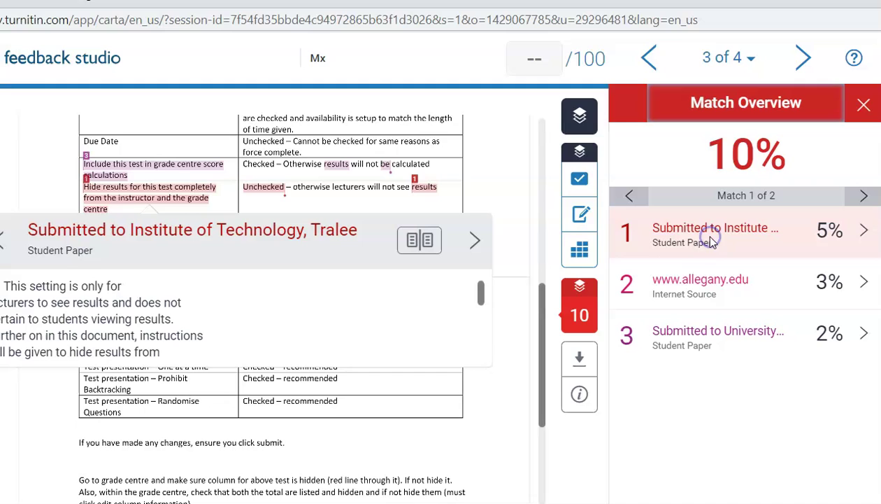
Exclude both Institute of Technology, Tralee student papers from the first source's match breakdown, then close the Match Overview.
click(865, 234)
click(865, 234)
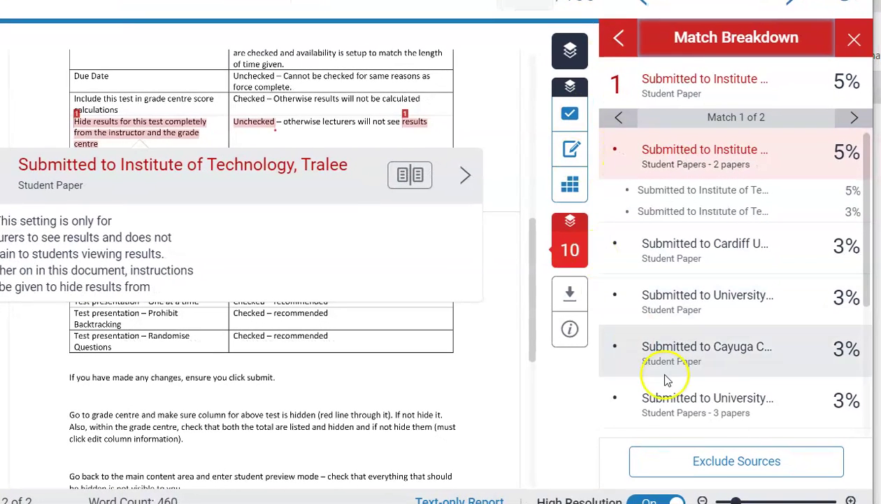
click(788, 463)
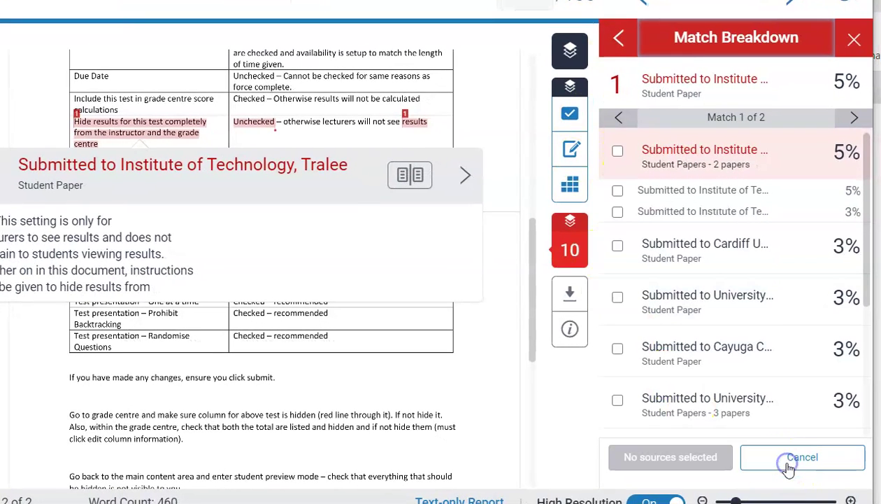
click(618, 152)
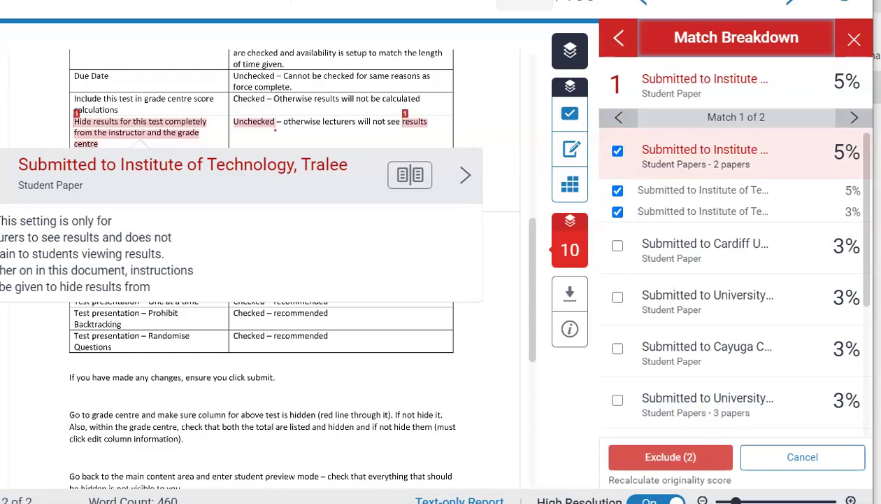
click(686, 459)
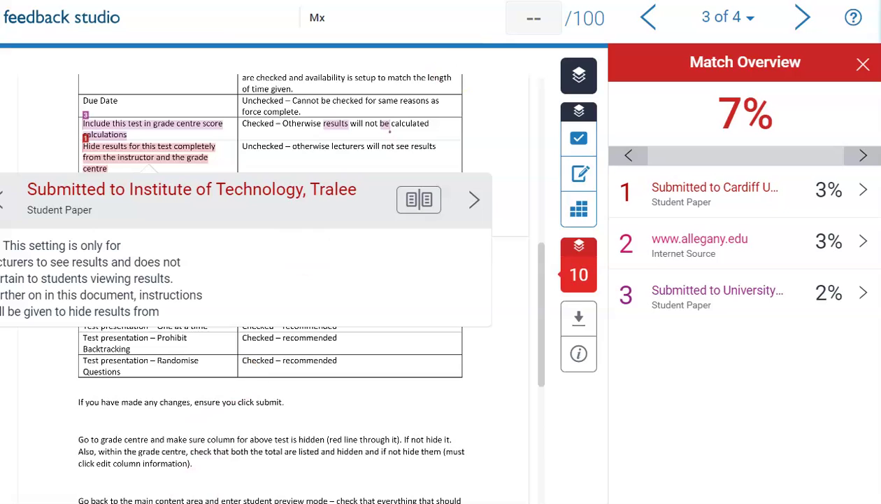
click(862, 64)
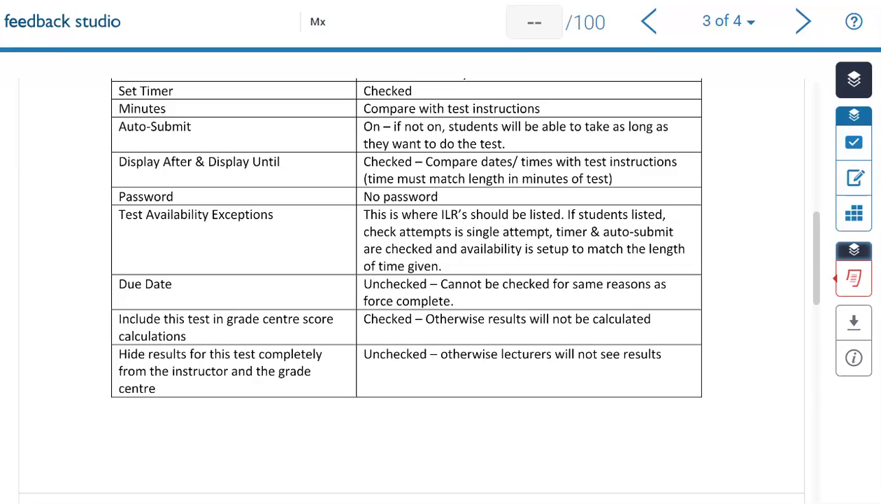
Place a Citation Needed QuickMark from the Commonly Used set at "attempts" in the Test Availability Exceptions row.
click(392, 221)
drag(449, 237, 554, 237)
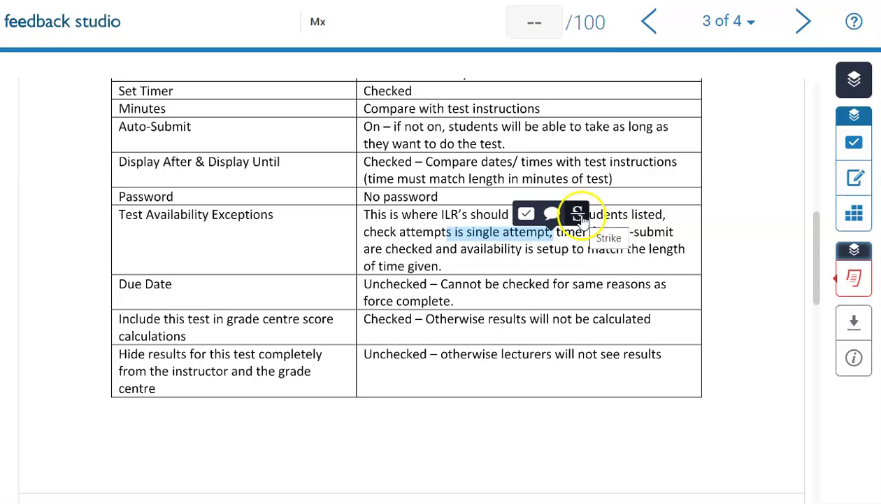
click(423, 238)
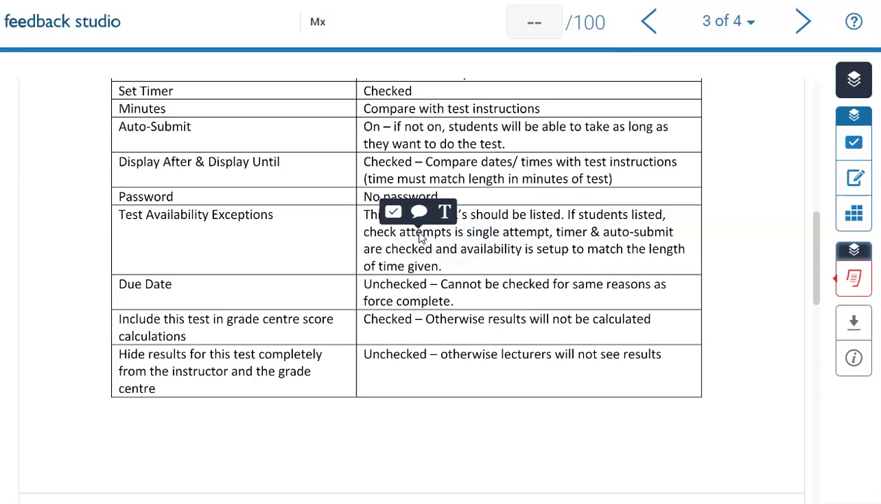
click(448, 214)
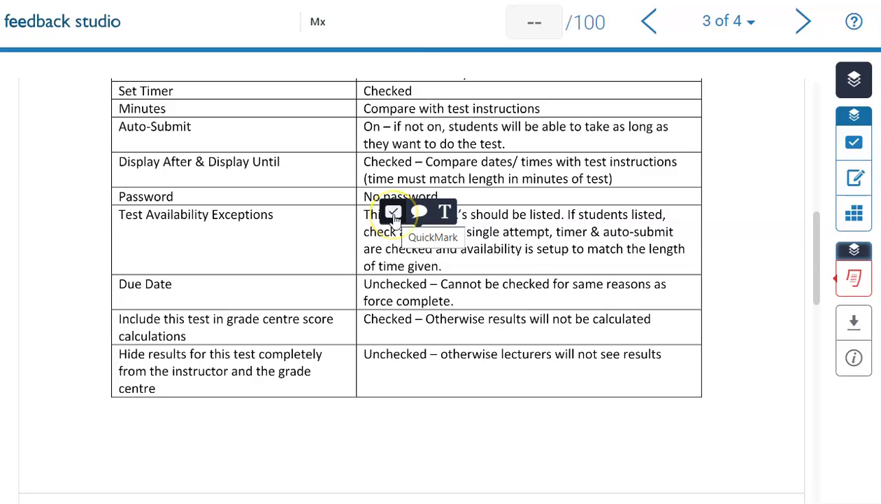
click(394, 215)
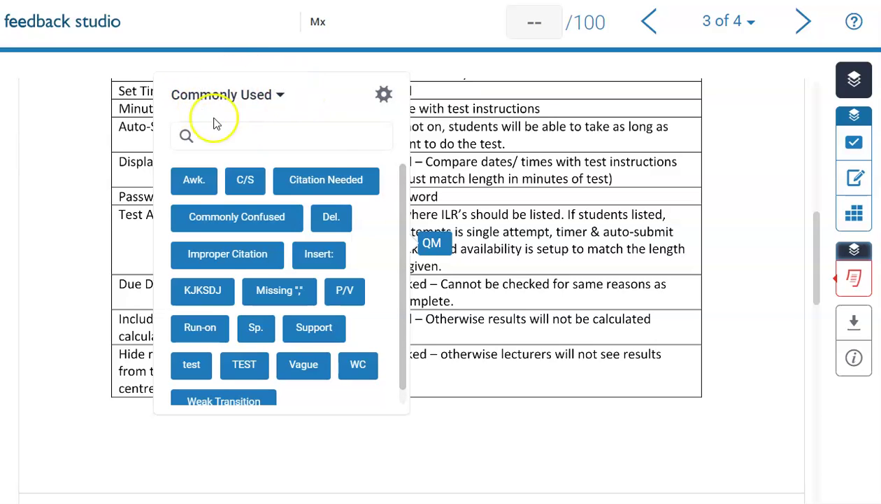
click(333, 180)
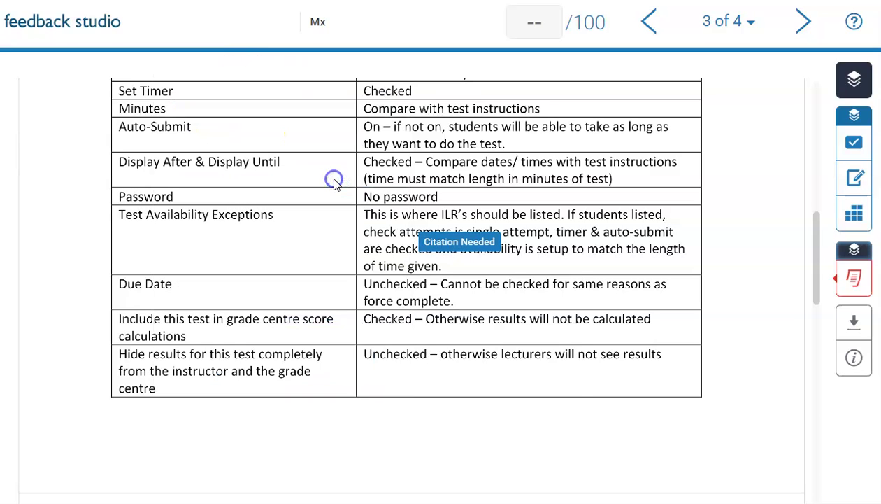
Place a Misplaced apos. QuickMark from the Punctuation set at "timer" in the Test Availability Exceptions row and close its description.
click(557, 232)
click(573, 231)
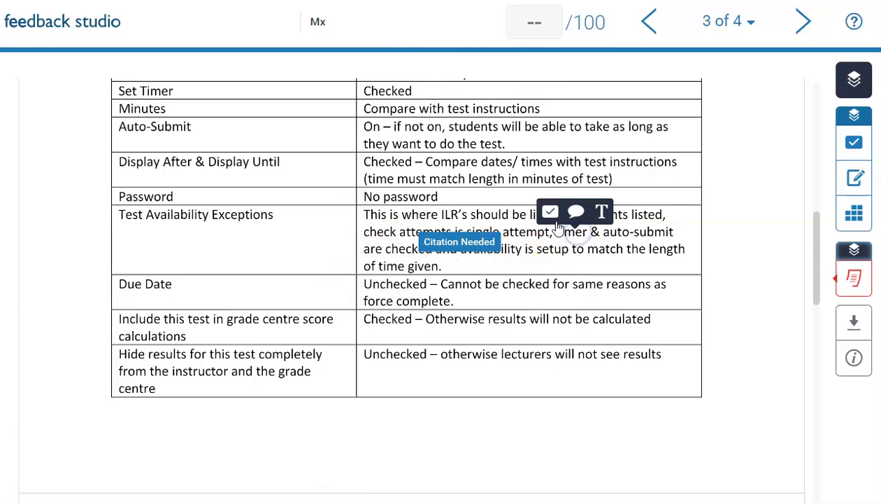
click(552, 210)
click(433, 95)
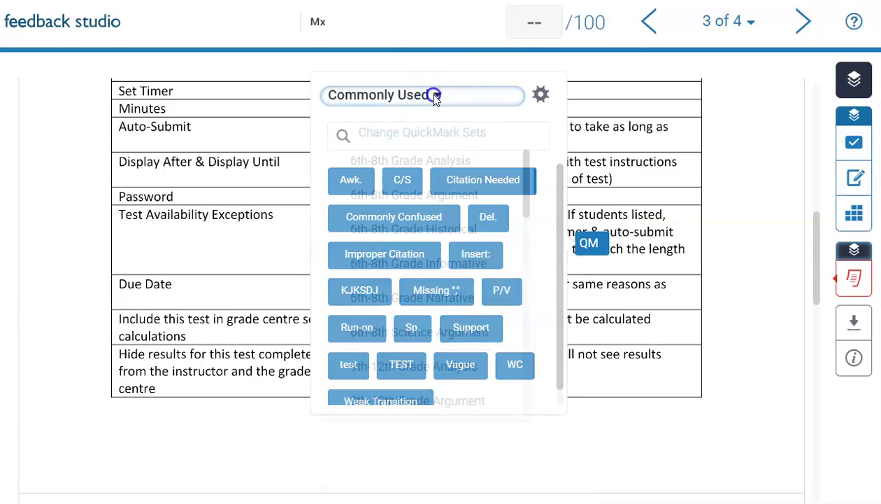
scroll(458, 297, down, 5)
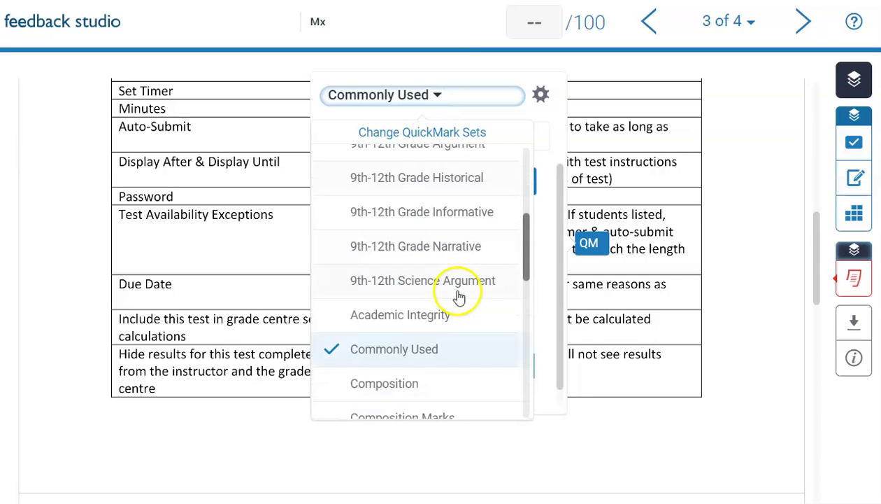
scroll(458, 297, down, 3)
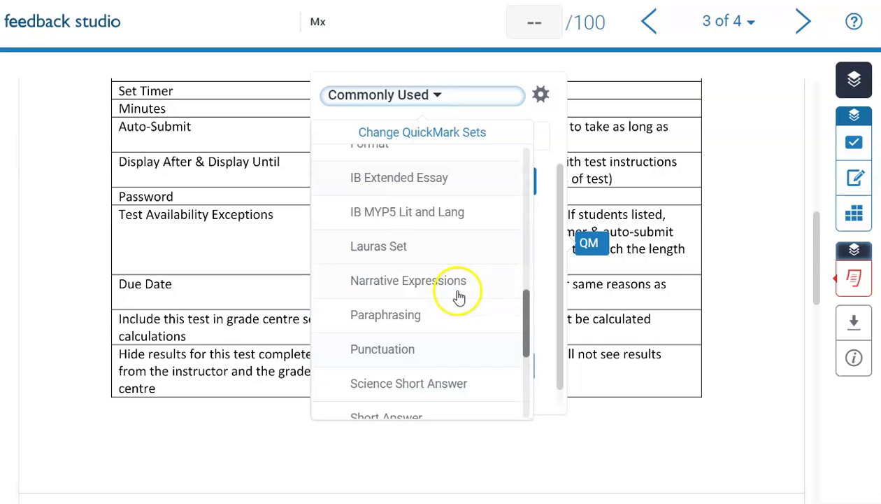
click(411, 349)
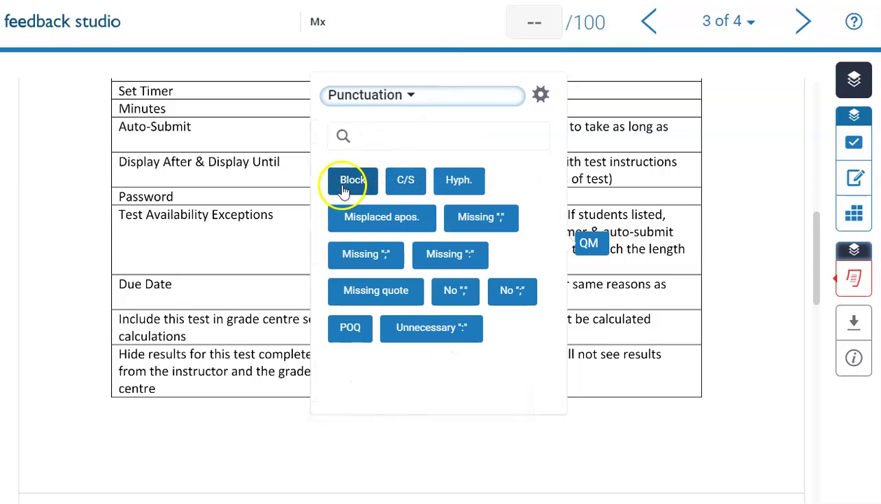
click(377, 225)
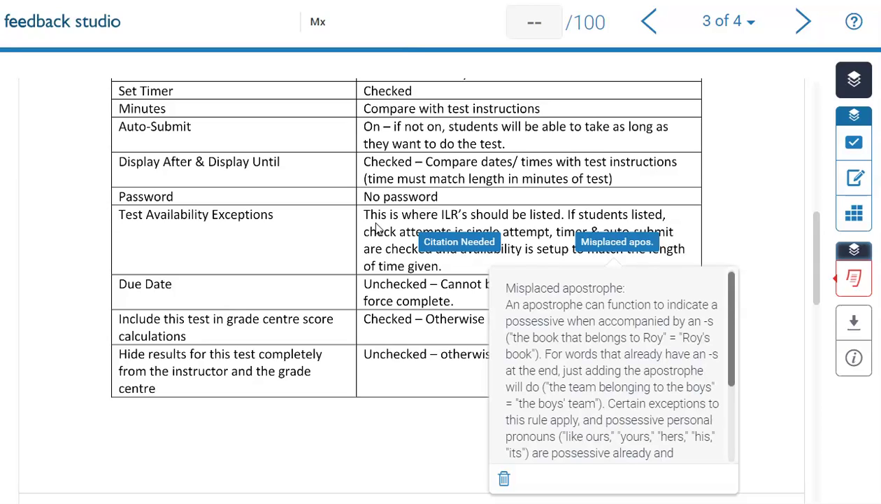
click(467, 163)
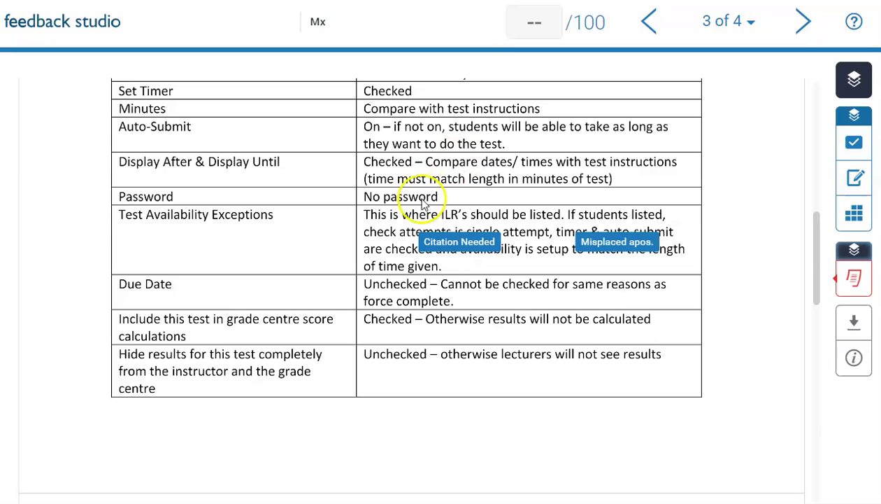
Highlight "checked" in the Due Date row's "Unchecked" and attach the comment "fadfdafda" to it.
drag(364, 284, 429, 287)
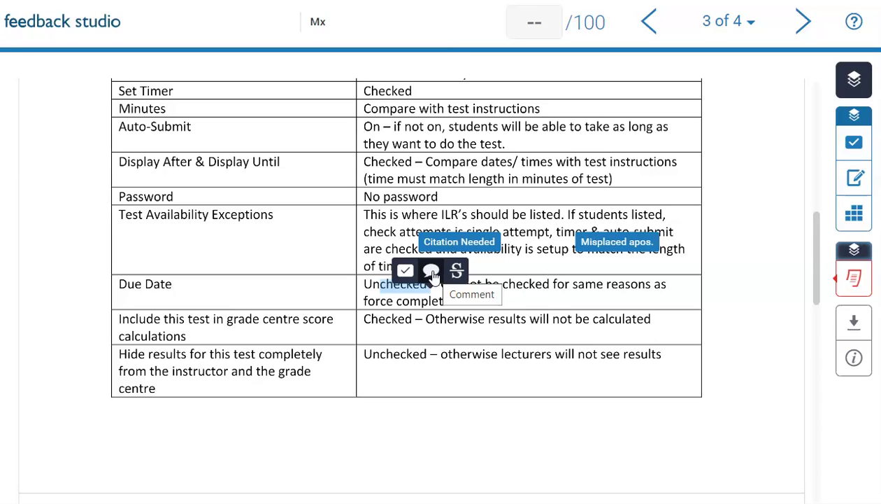
click(433, 274)
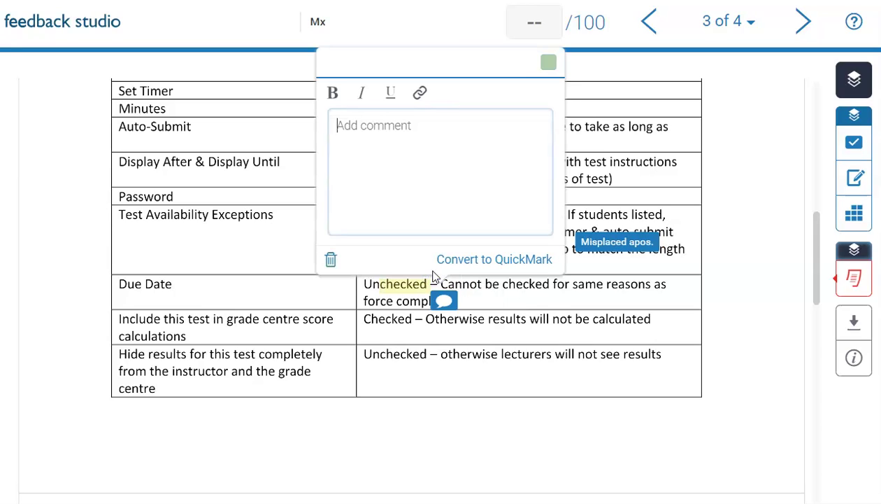
click(391, 136)
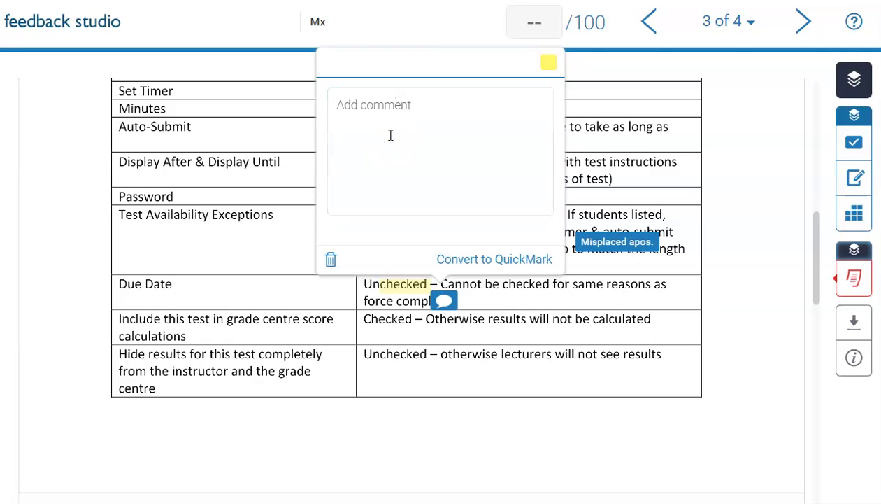
click(391, 135)
text(fadfdafda)
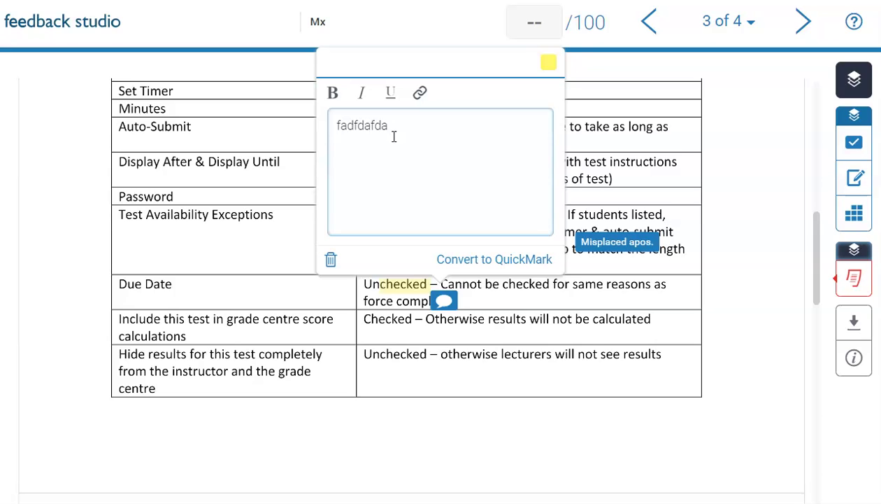
click(265, 94)
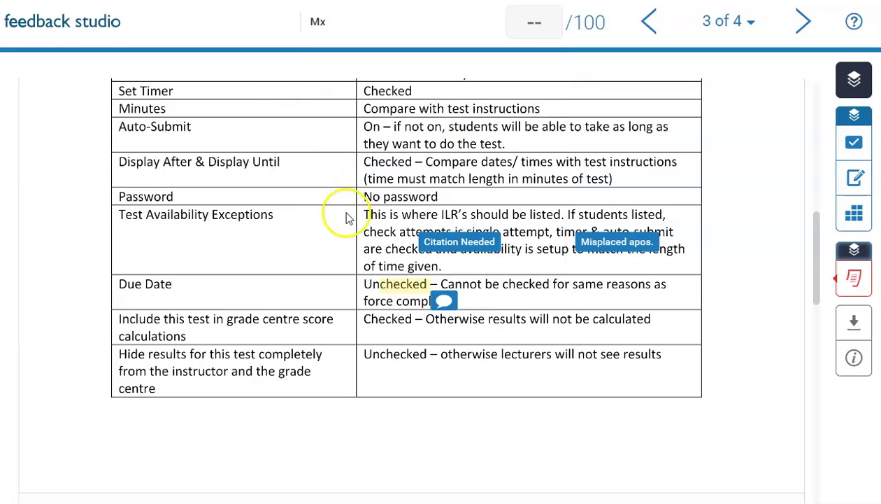
Add the inline text "kjhkhkhjkh" beneath the Due Date setting's first line and shift it slightly right, below "same reasons".
drag(529, 284, 590, 288)
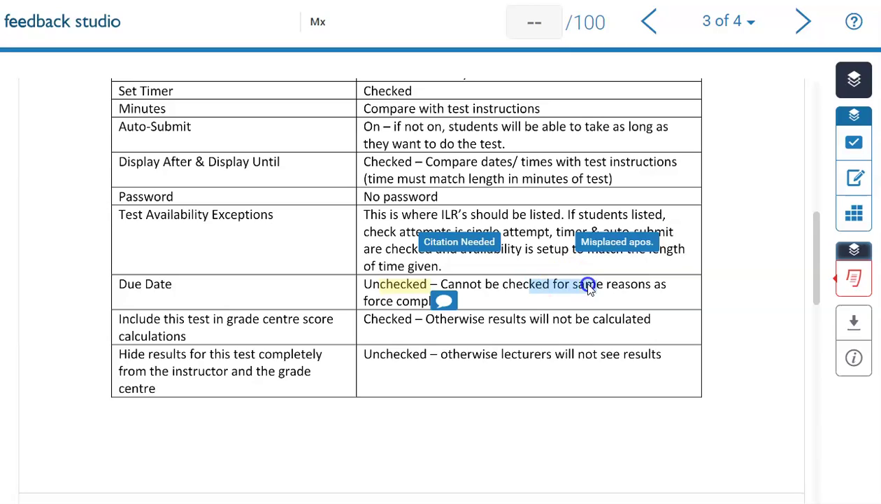
click(518, 279)
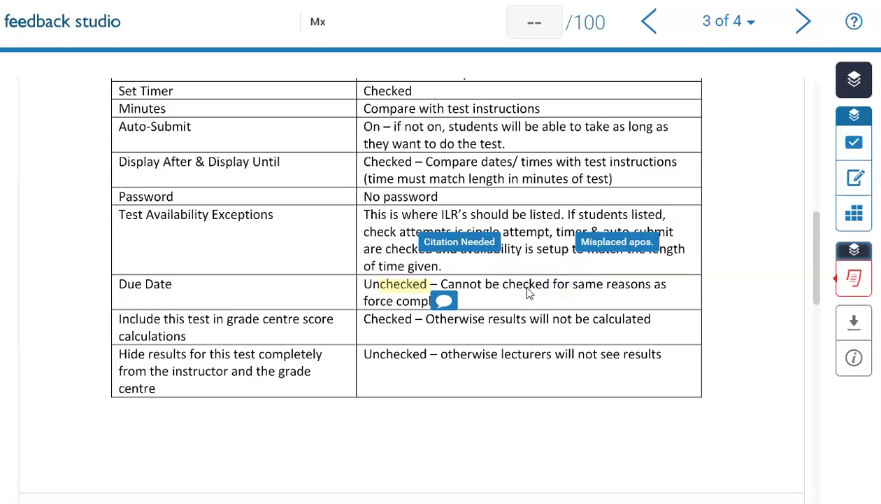
click(530, 294)
text(kjhkhkhjkh)
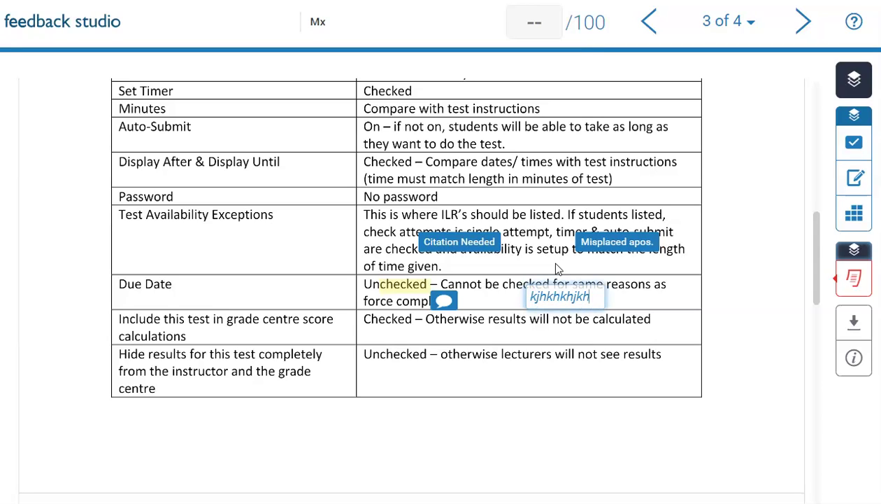
click(654, 305)
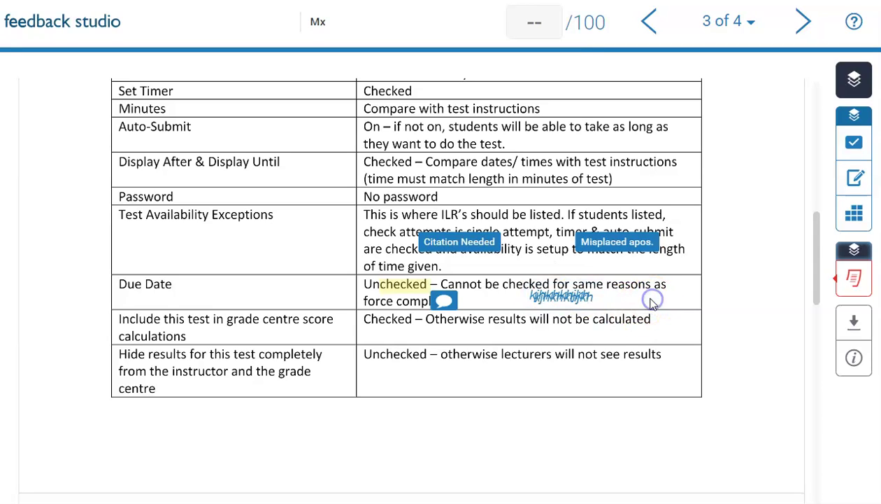
click(568, 297)
drag(575, 304, 606, 303)
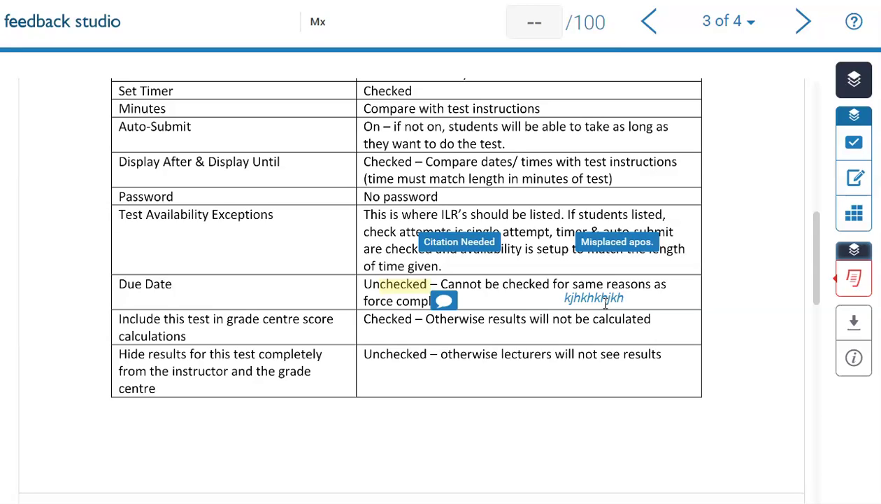
Delete the comment attached to the highlighted "checked" in the Due Date row.
click(444, 301)
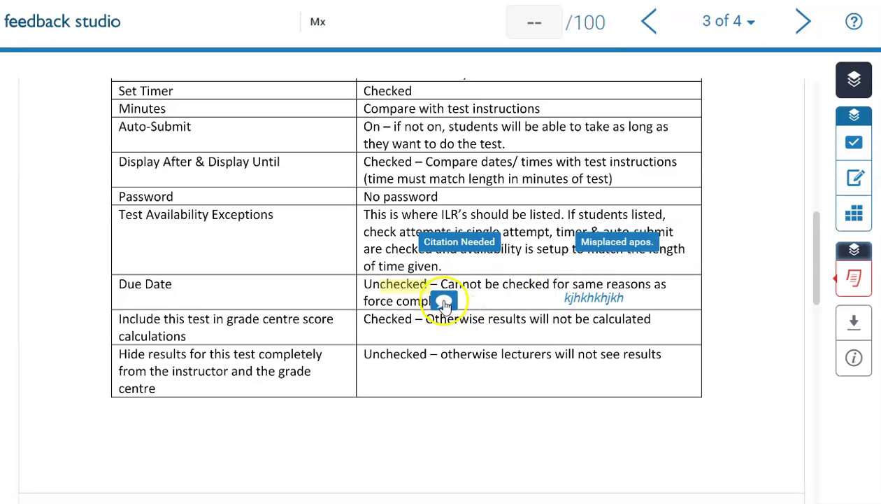
click(331, 261)
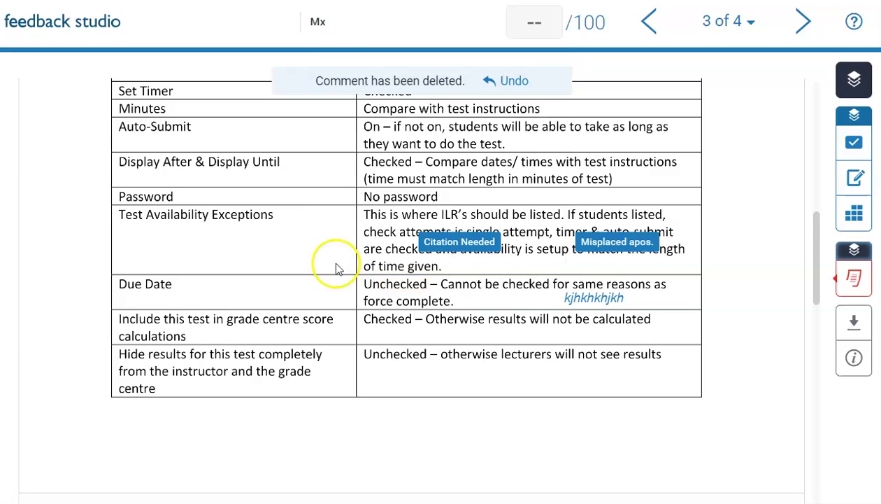
Add the text comment "gjhgjhgjhgjhggjhg" to the paper's feedback summary and grade the paper 67 out of 100.
click(857, 179)
click(680, 283)
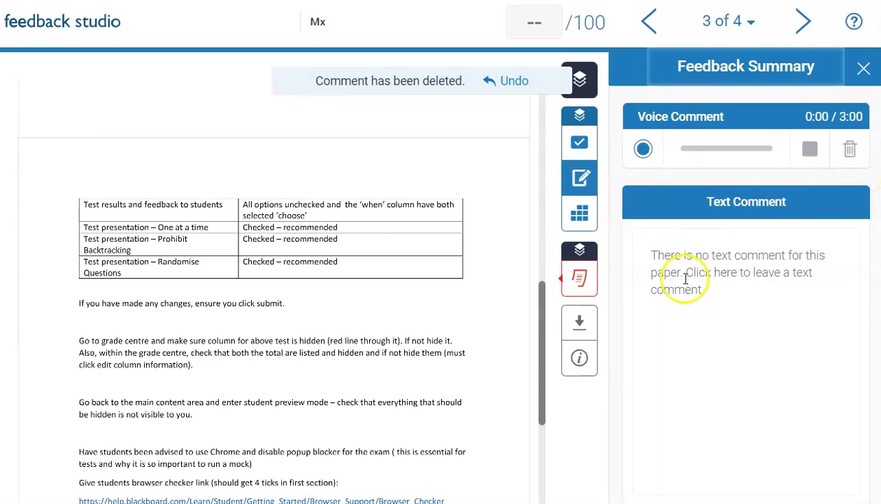
text(gjhgjhgjhgjhggjhg)
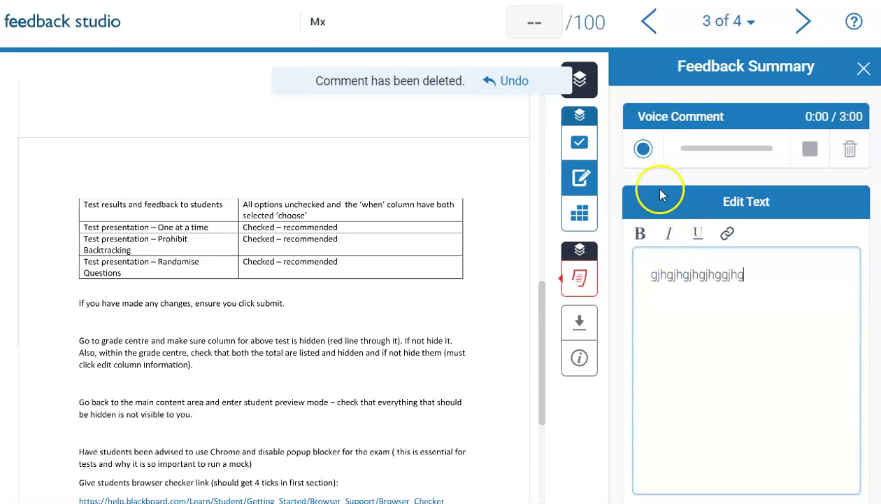
click(643, 148)
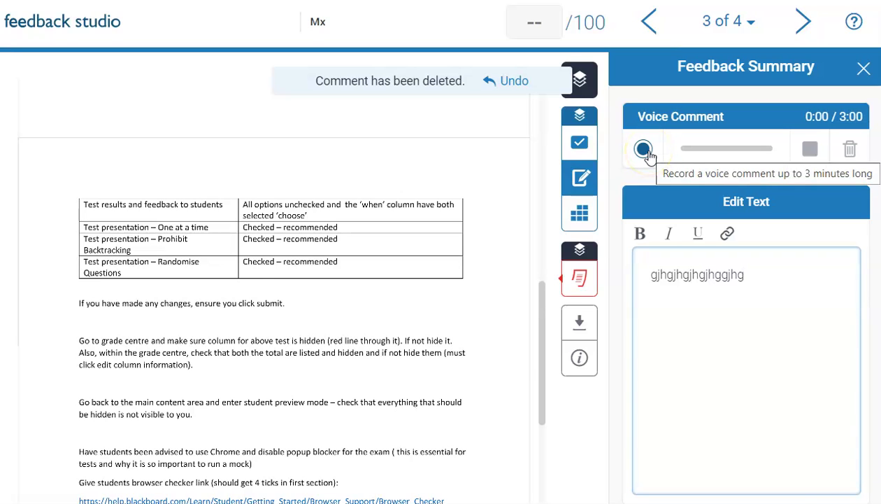
click(535, 24)
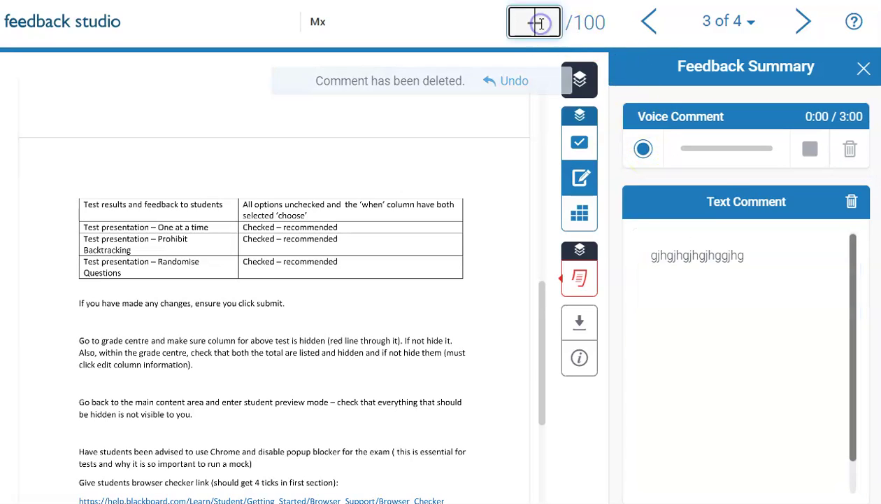
text(67)
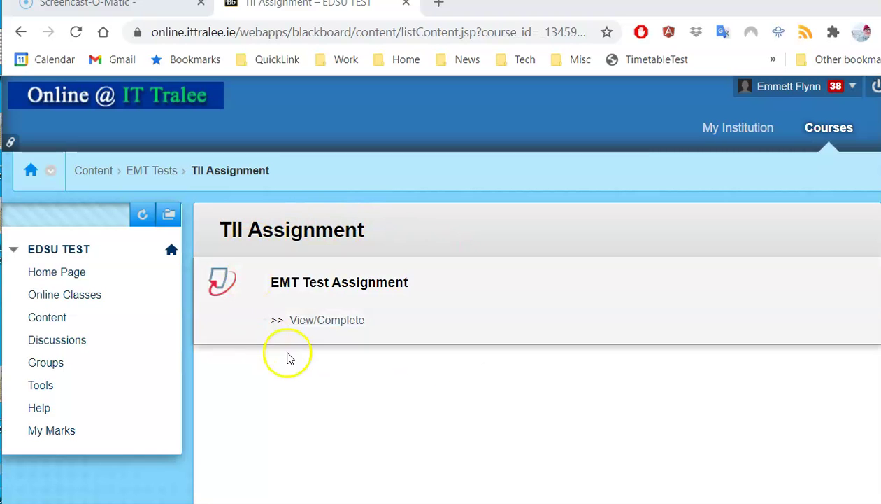
Switch to the student's Blackboard course, open EMT Test Assignment in TII Assignment, and check its similarity score in the assignment inbox.
click(328, 322)
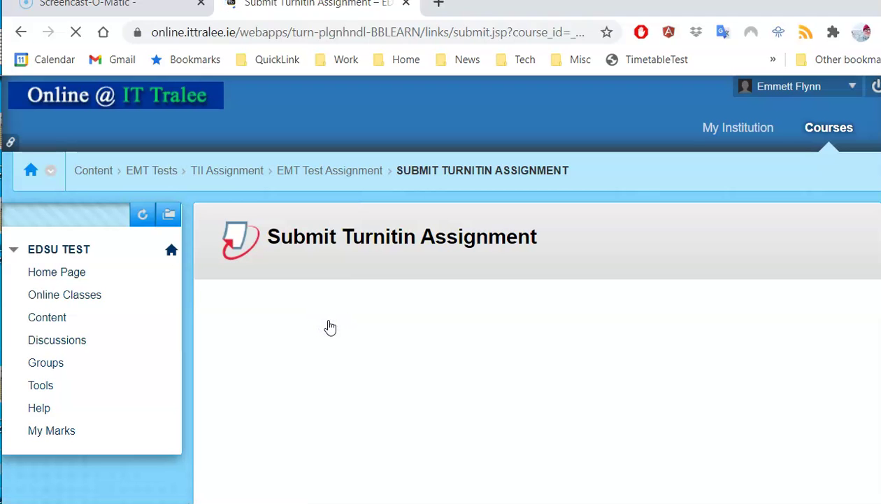
scroll(389, 355, down, 3)
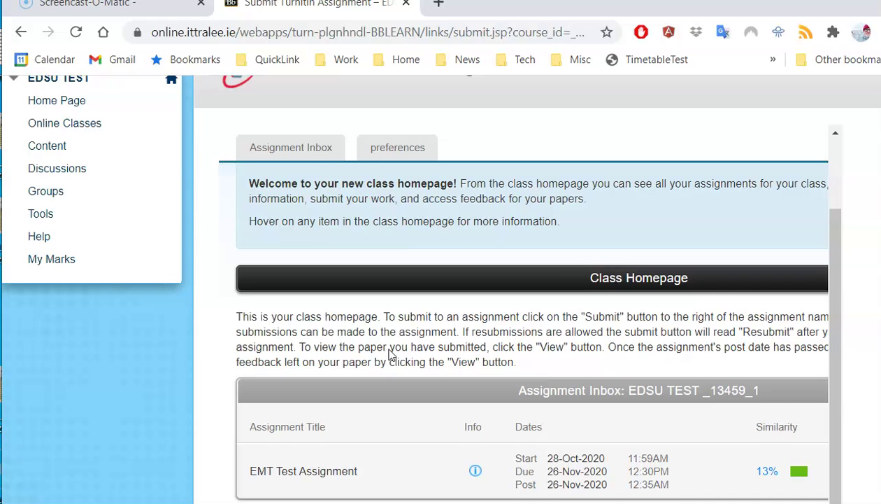
scroll(391, 355, down, 3)
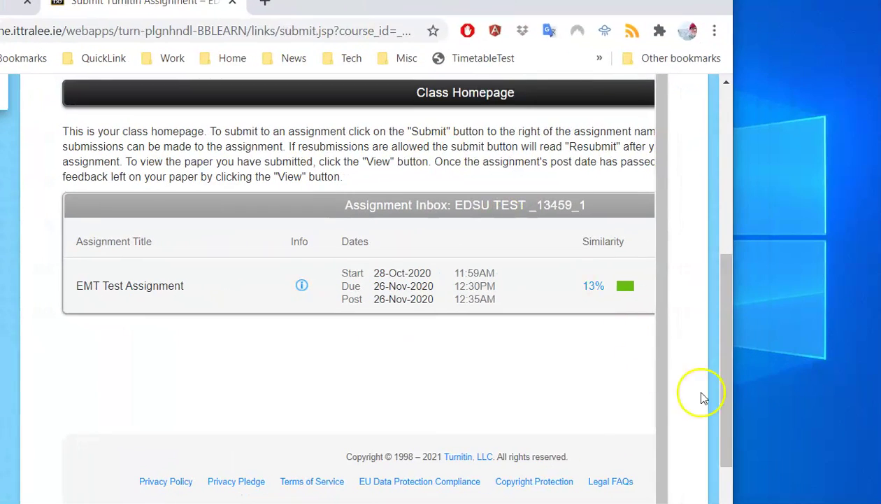
drag(738, 391, 880, 392)
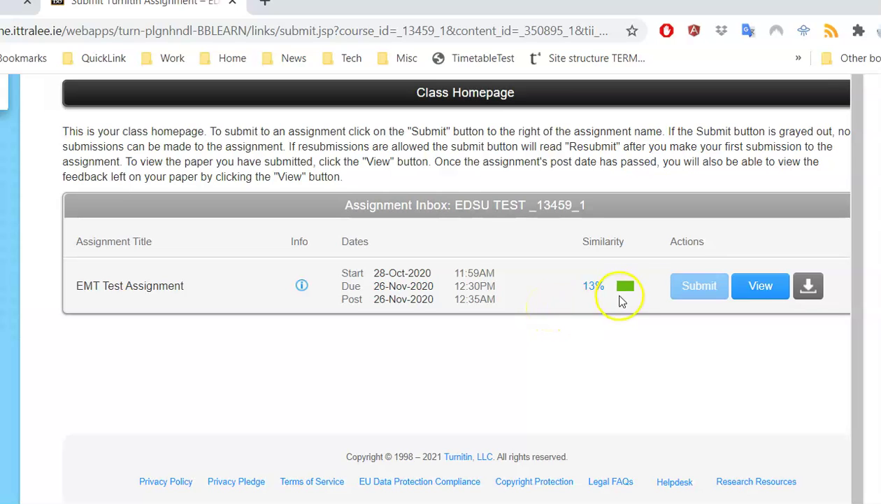
mouse_move(628, 294)
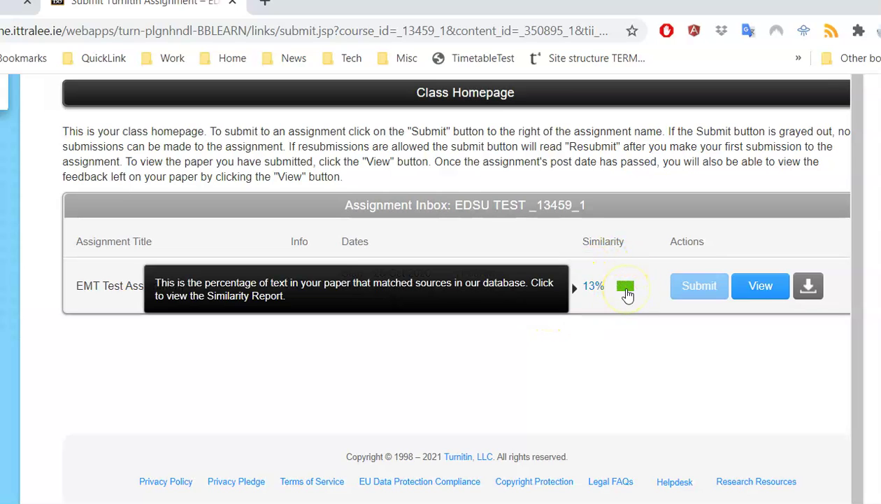
View the submitted EMT Test Assignment paper and read the instructor's comment on the highlighted "name box, enter" text.
click(763, 287)
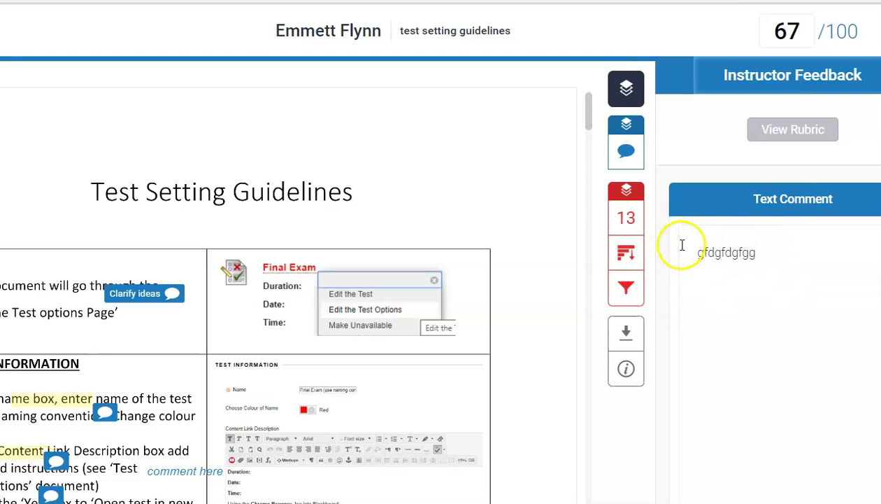
click(105, 412)
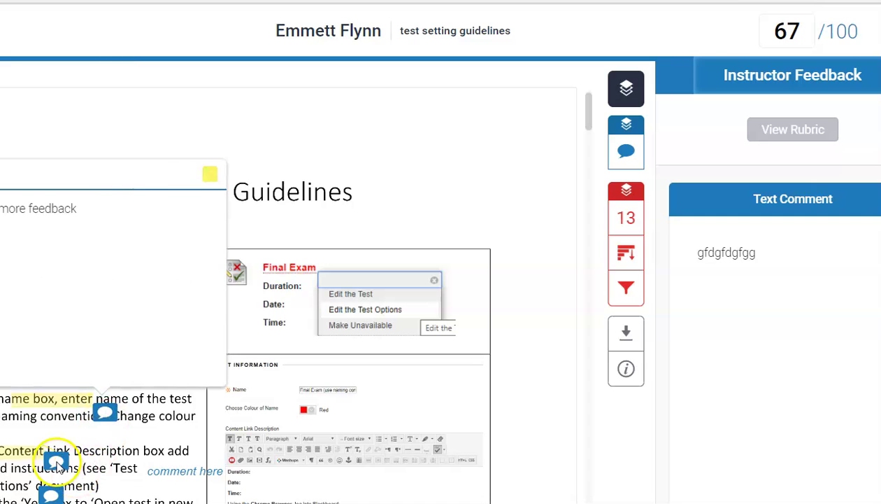